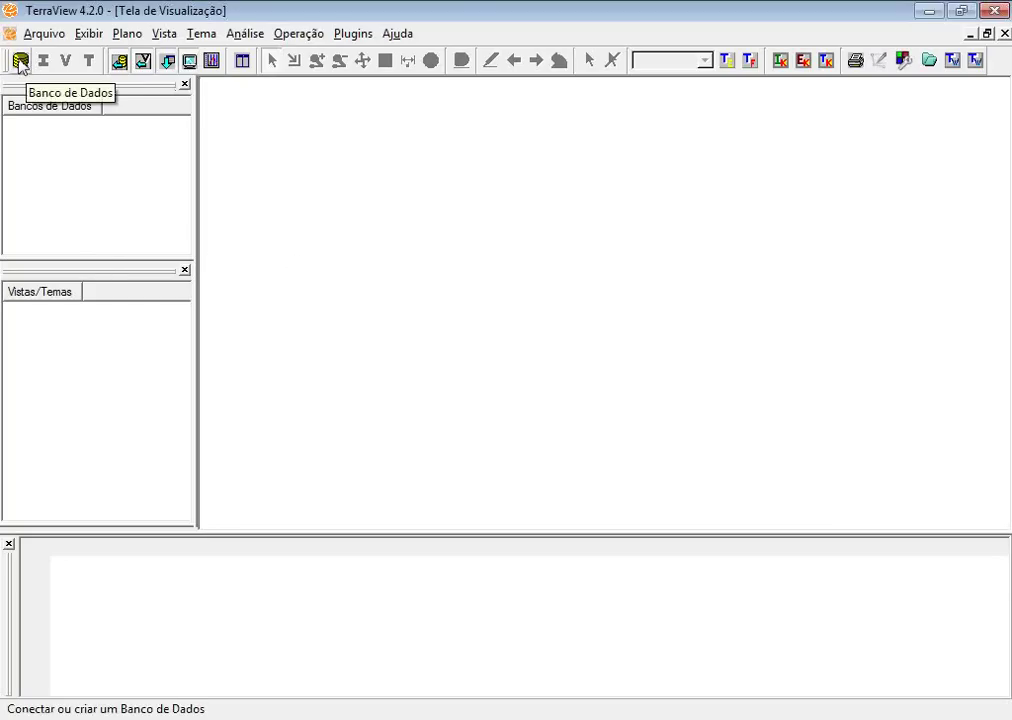
# Set up the creation of a new database with Access as the database type
pyautogui.click(21, 64)
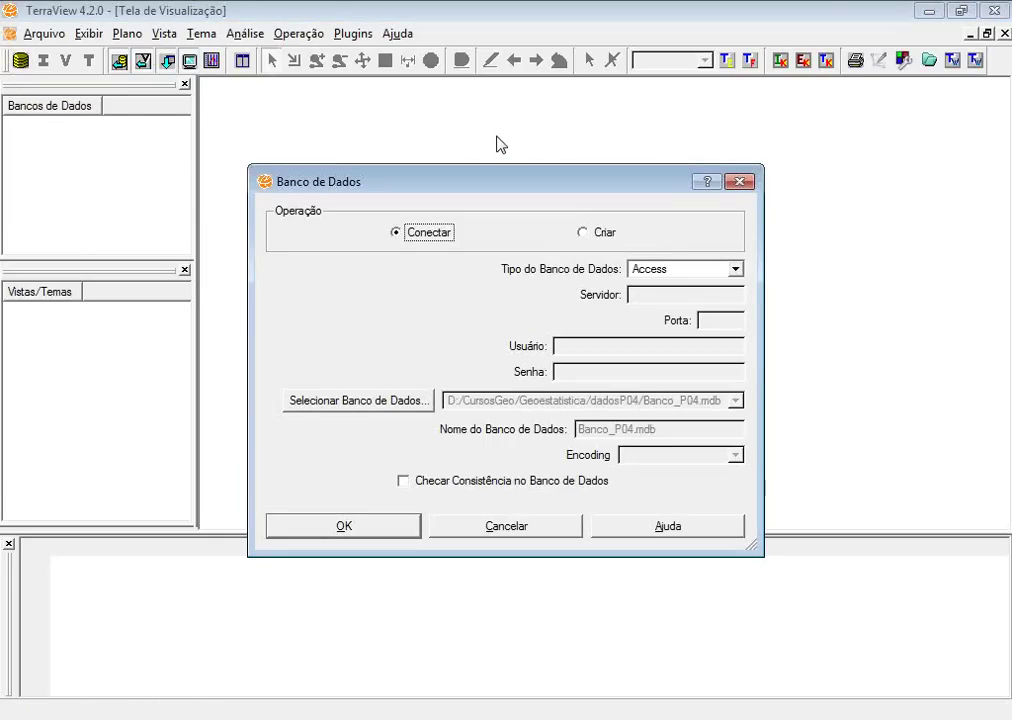
pyautogui.click(584, 234)
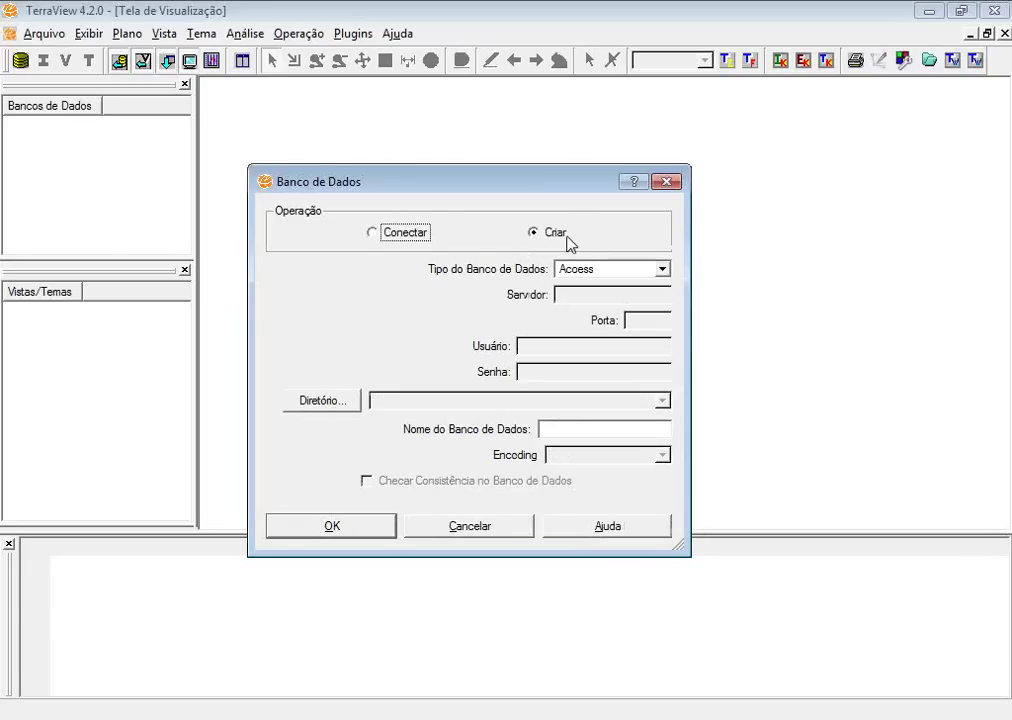
pyautogui.click(573, 270)
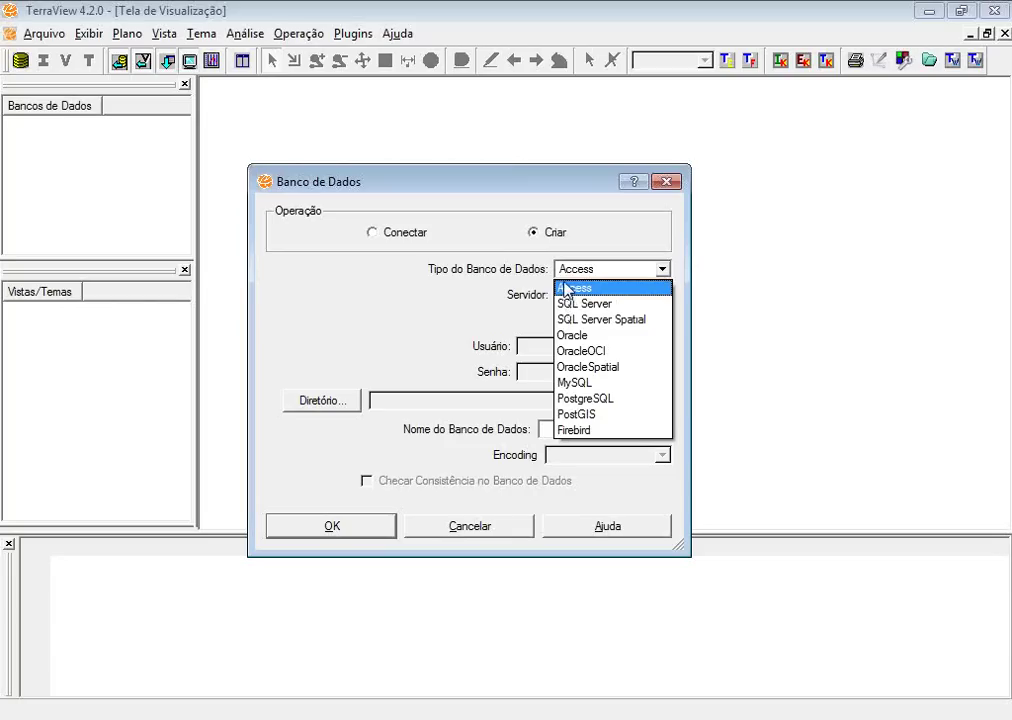
pyautogui.click(560, 289)
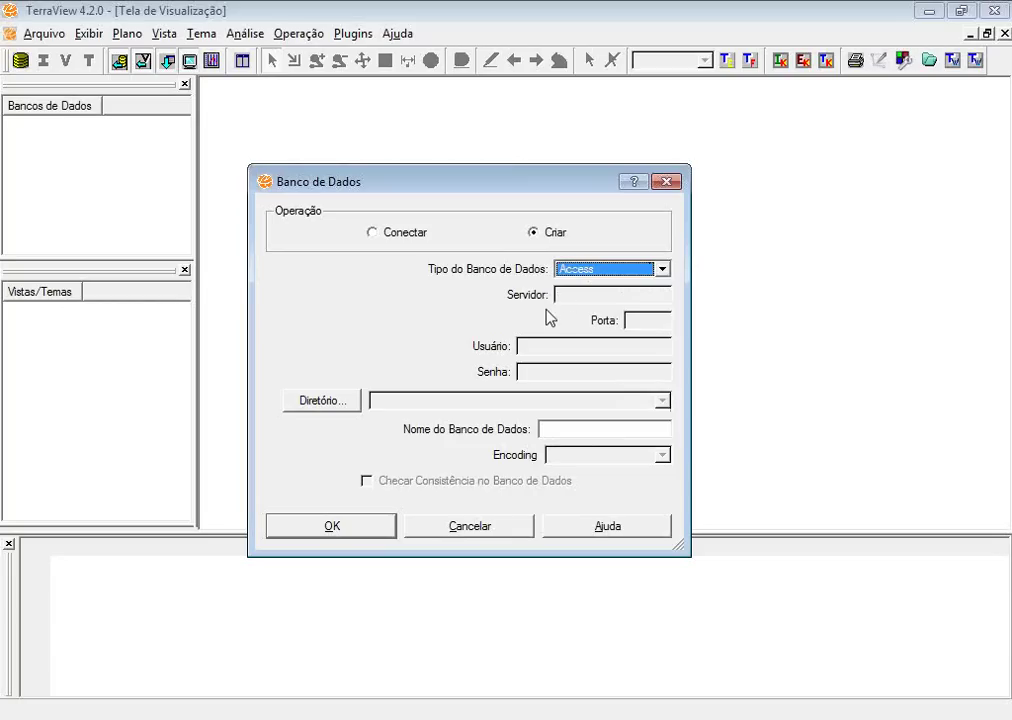
# Choose the Webinar_SIG_Saude folder on drive D: as the new database's directory
pyautogui.click(323, 405)
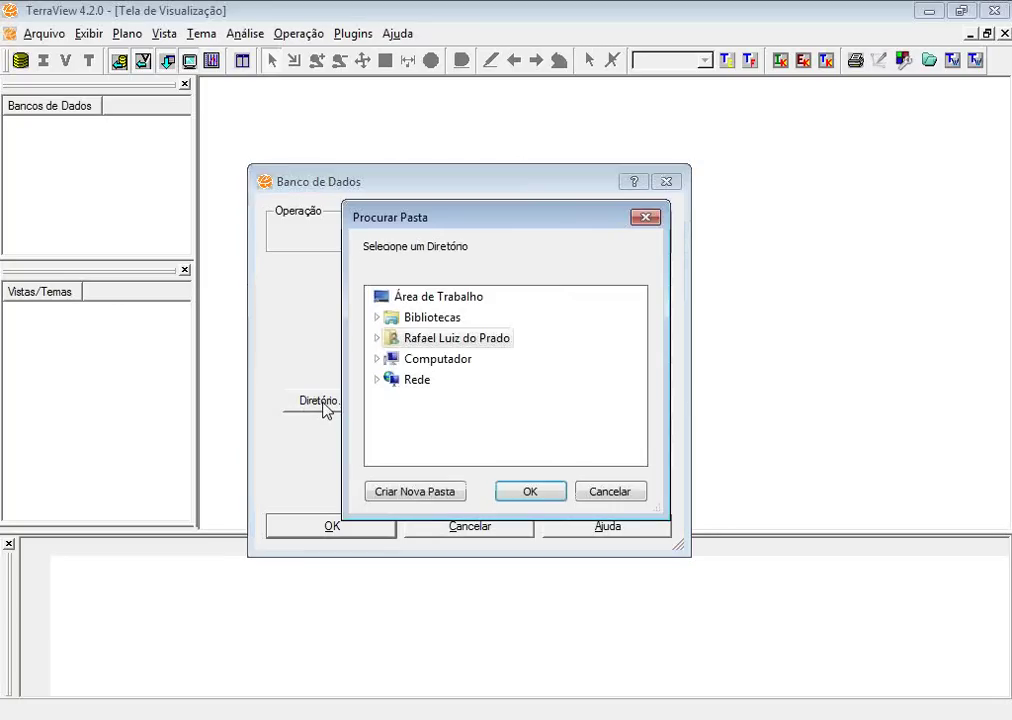
pyautogui.click(377, 359)
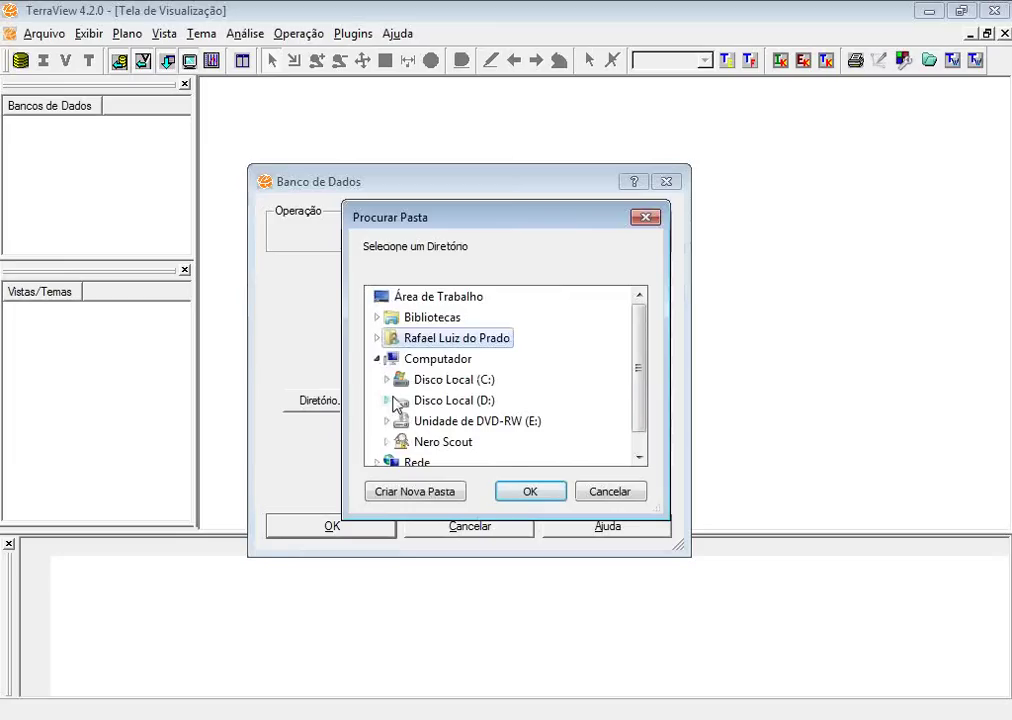
pyautogui.click(386, 400)
pyautogui.moveTo(641, 377); pyautogui.dragTo(641, 391)
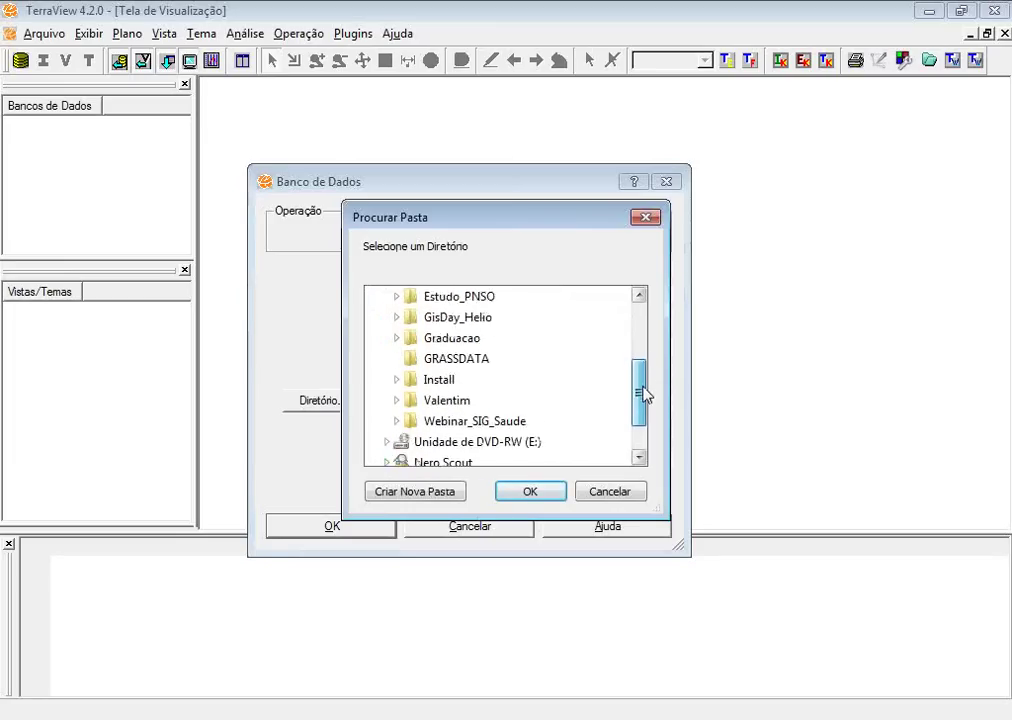
pyautogui.click(396, 421)
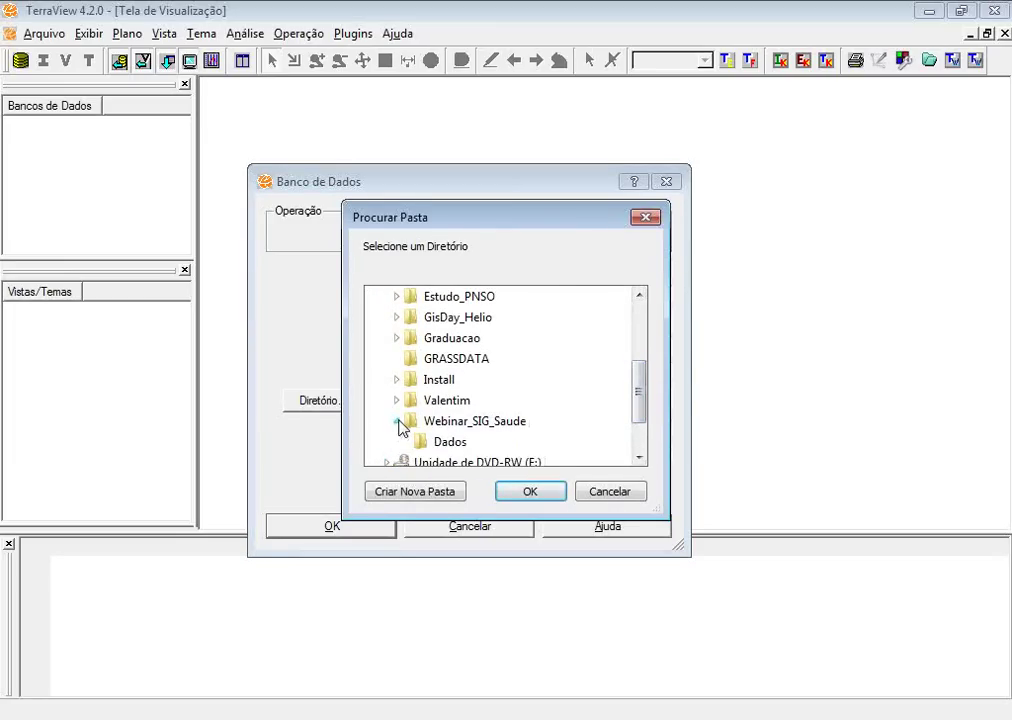
pyautogui.click(460, 424)
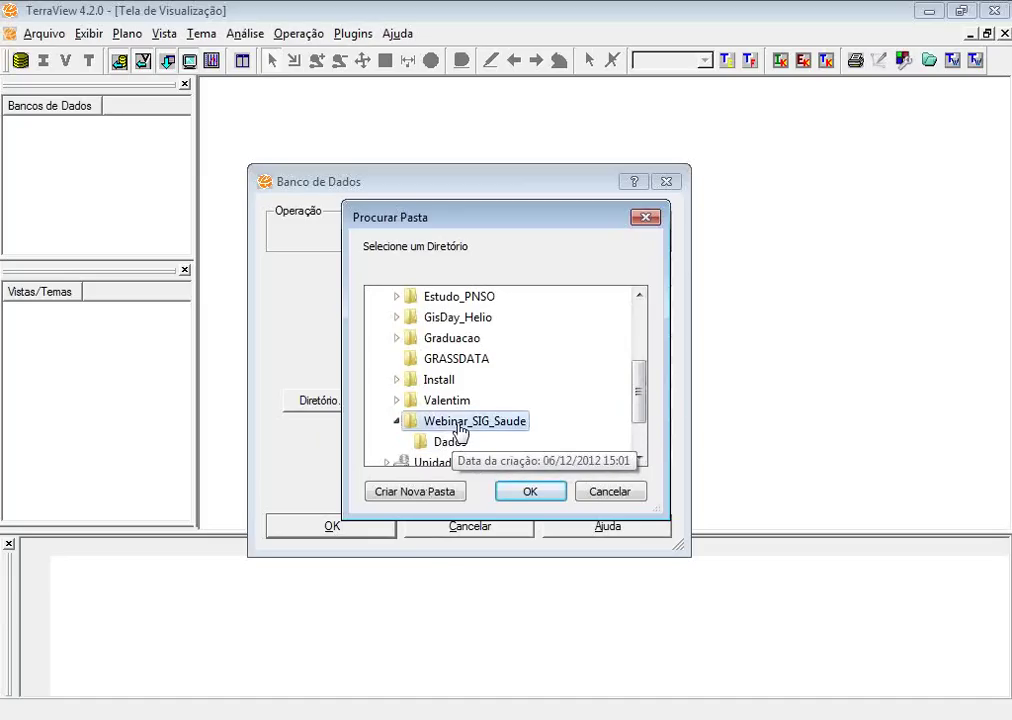
pyautogui.click(528, 500)
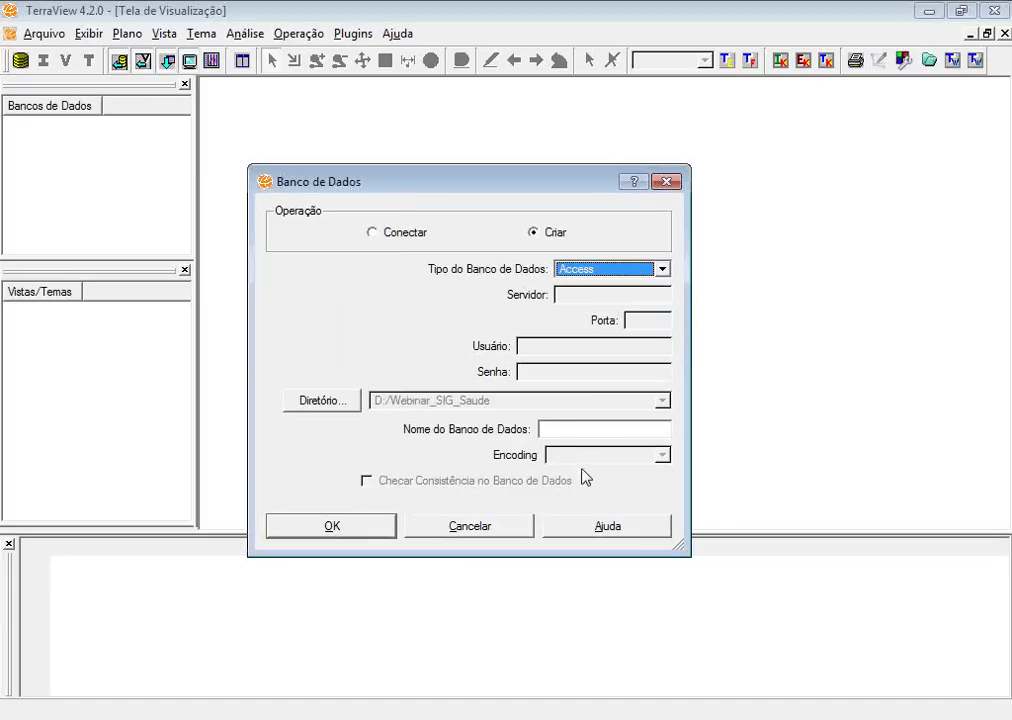
# Name the database Saude and create it
pyautogui.click(565, 430)
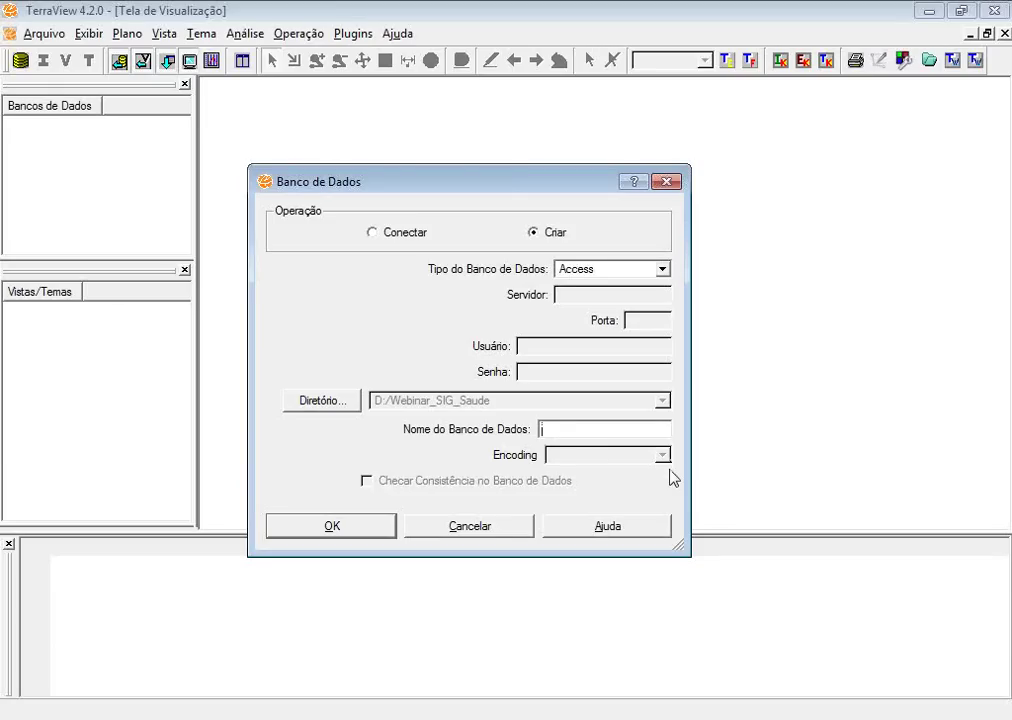
pyautogui.write('Saude')
pyautogui.click(311, 533)
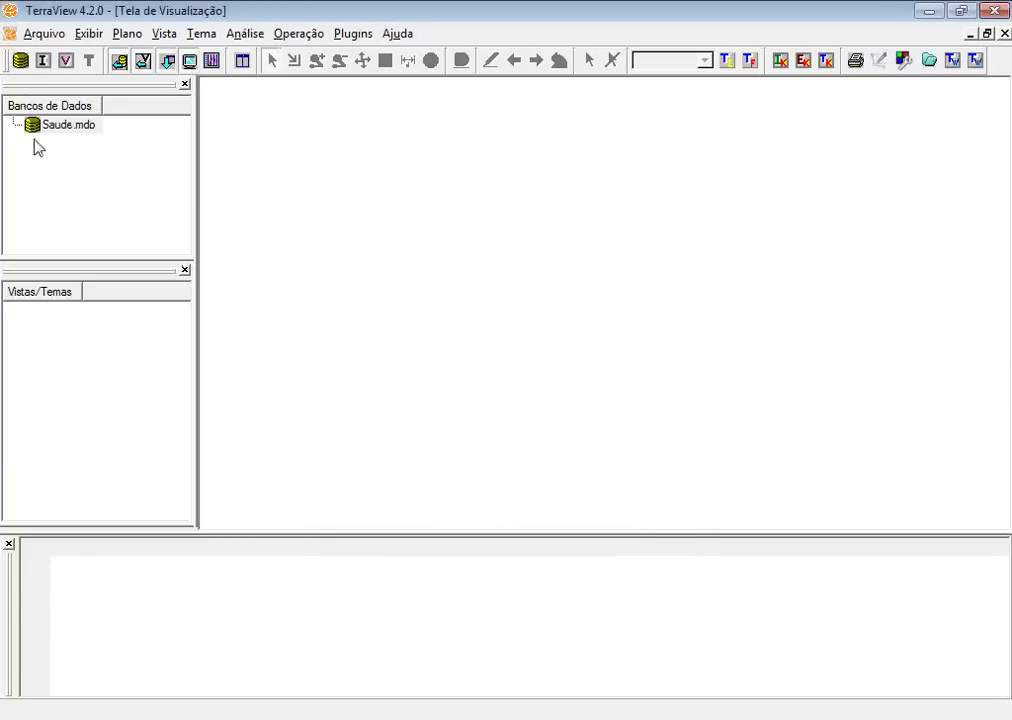
# Start a data import and browse to the Dados folder inside D:/Webinar_SIG_Saude
pyautogui.click(43, 62)
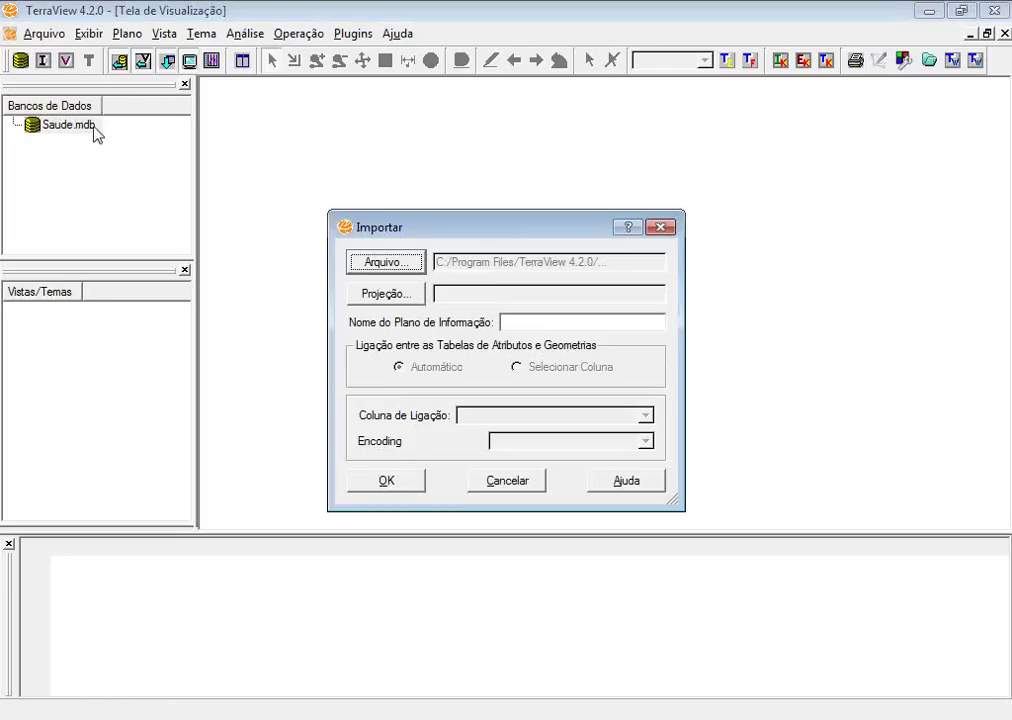
pyautogui.click(399, 263)
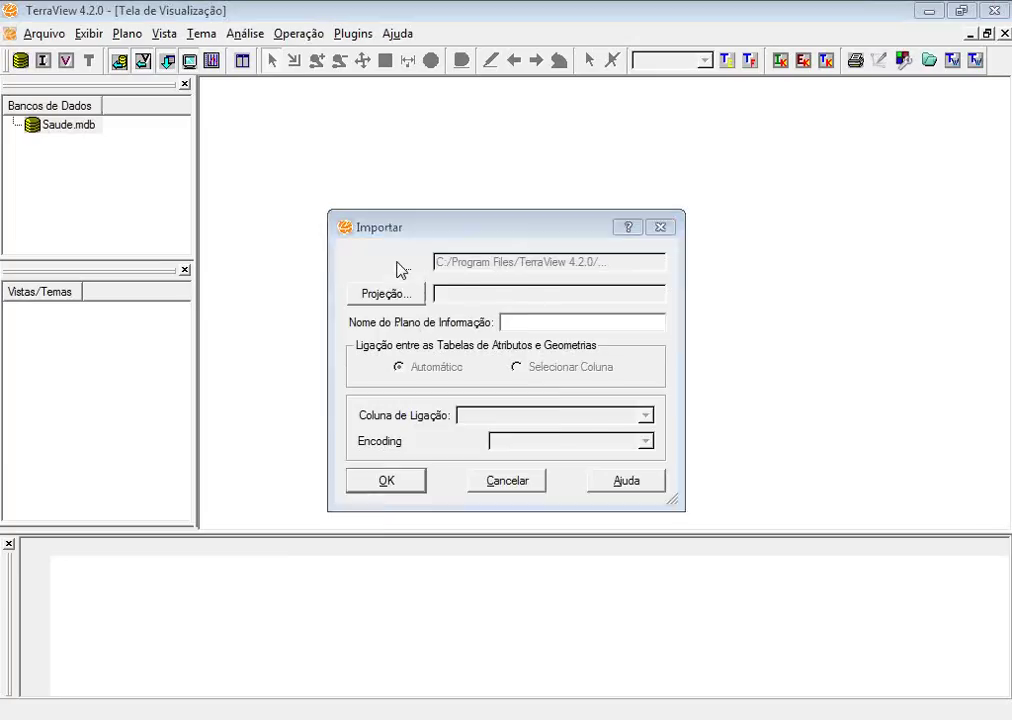
pyautogui.moveTo(492, 445); pyautogui.dragTo(488, 486)
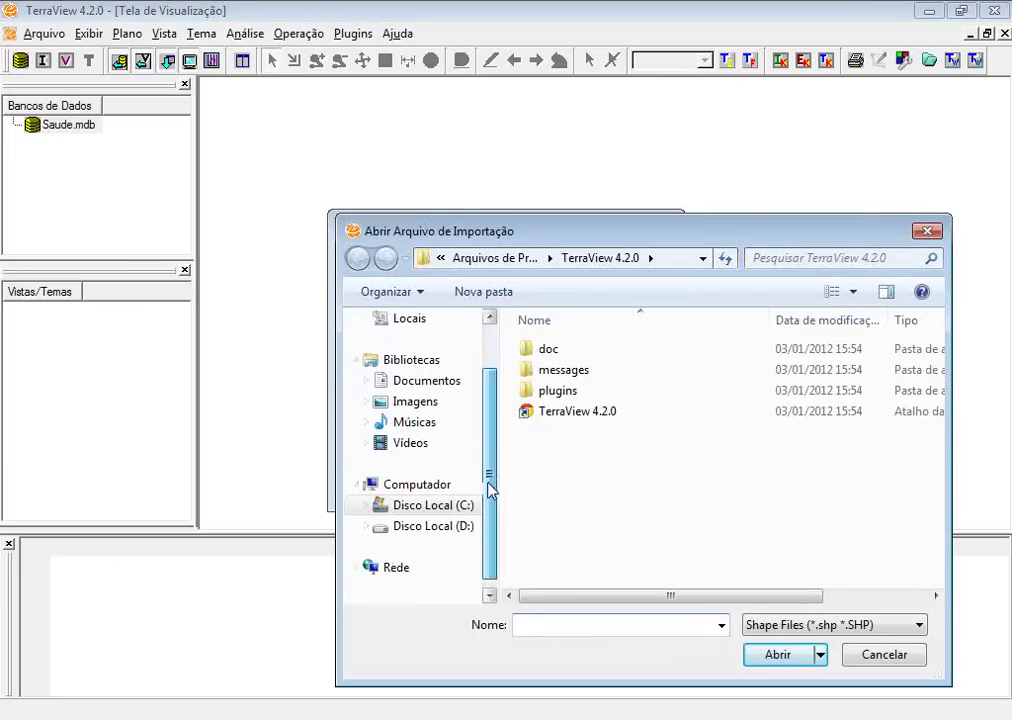
pyautogui.click(441, 530)
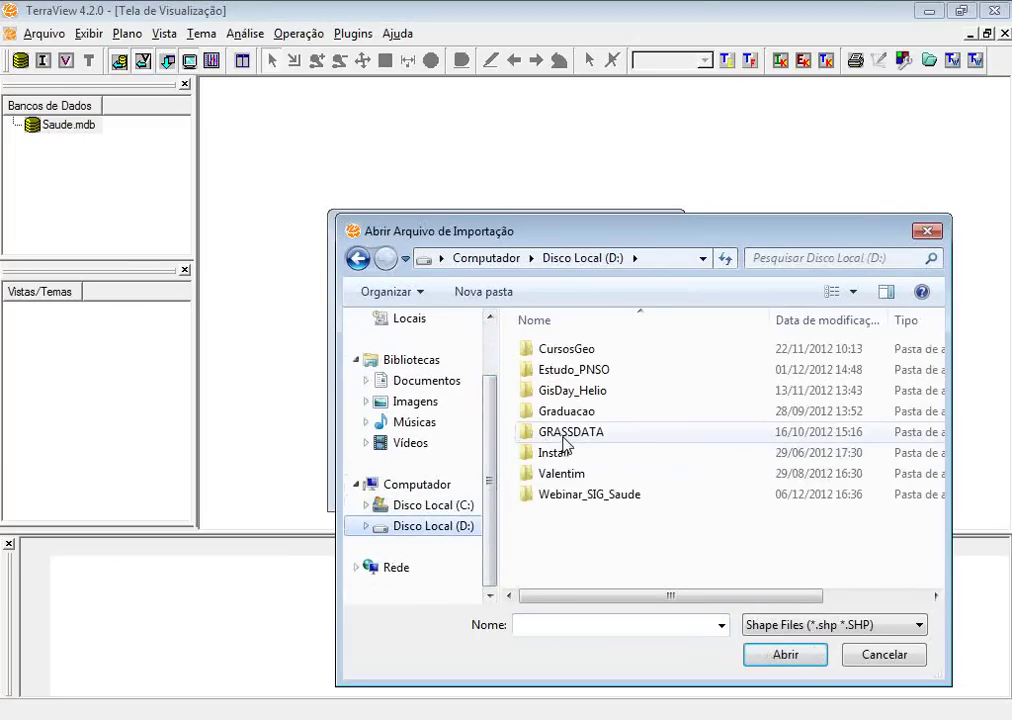
pyautogui.click(575, 495)
pyautogui.doubleClick(575, 495)
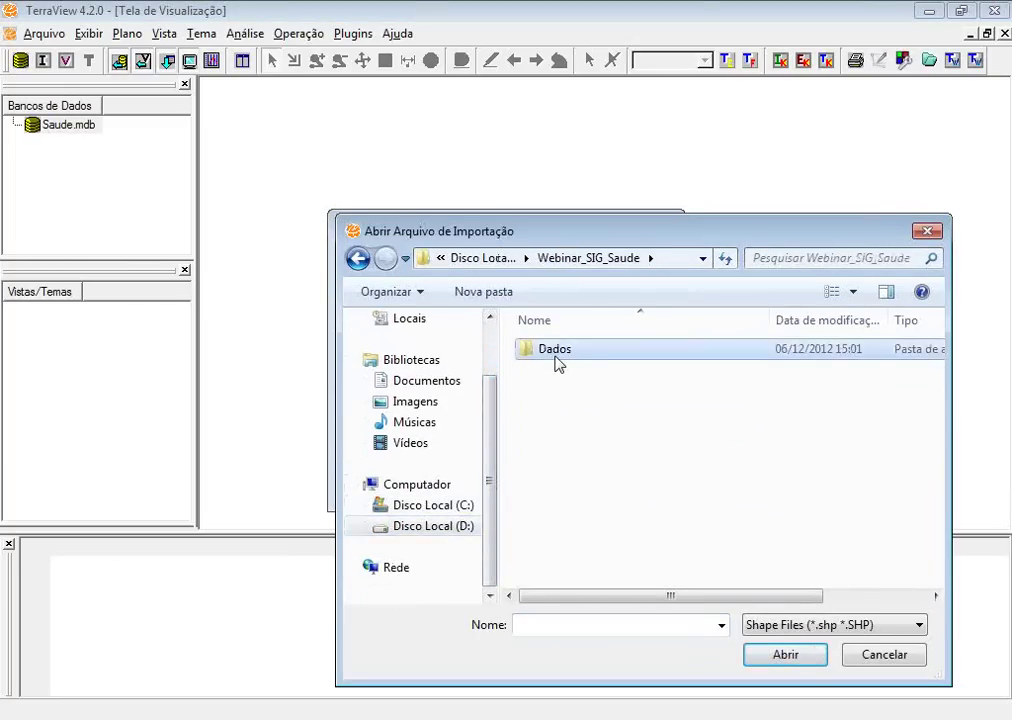
pyautogui.doubleClick(555, 352)
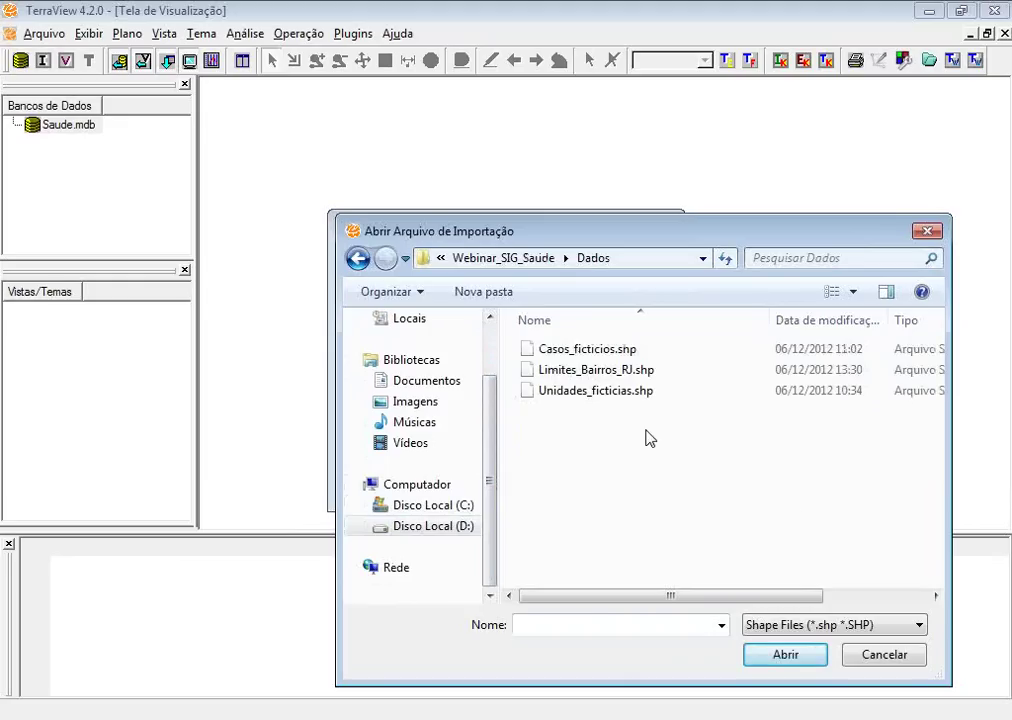
# Import the shapefiles Casos_ficticios.shp, Limites_Bairros_RJ.shp and Unidades_ficticias.shp together into the Saude database
pyautogui.moveTo(678, 402); pyautogui.dragTo(537, 346)
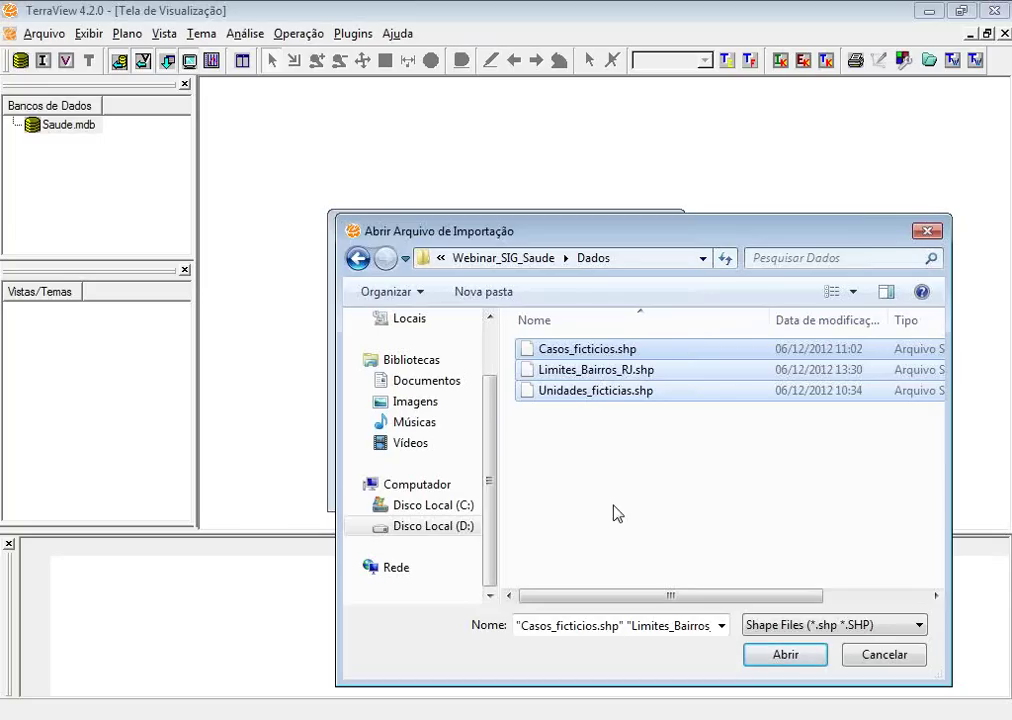
pyautogui.click(768, 664)
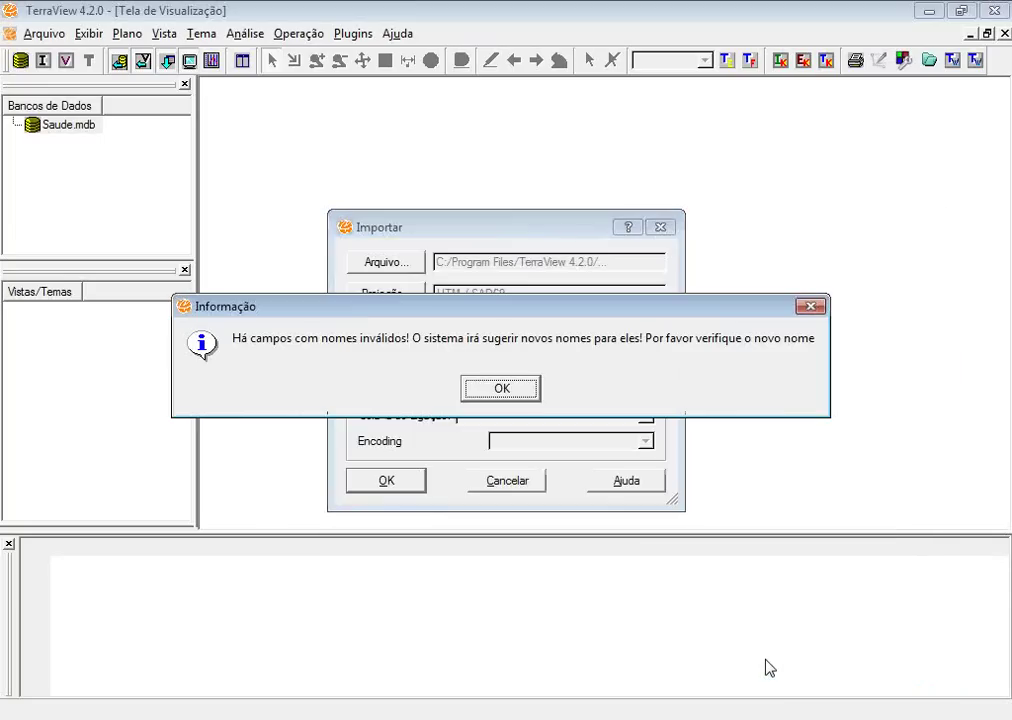
pyautogui.click(514, 391)
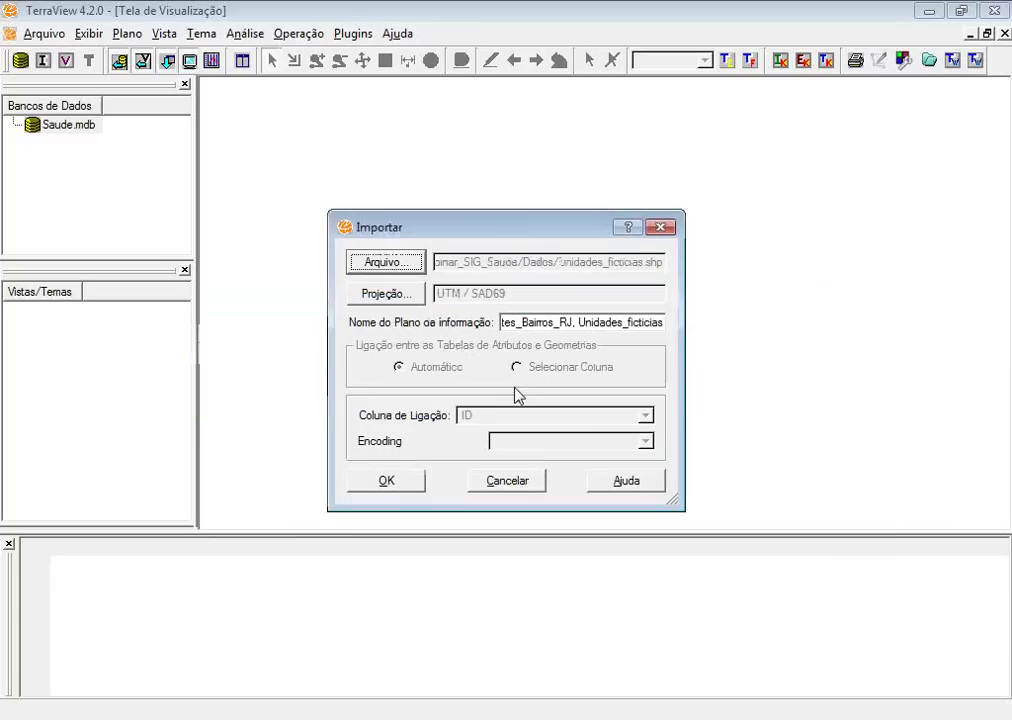
pyautogui.click(388, 481)
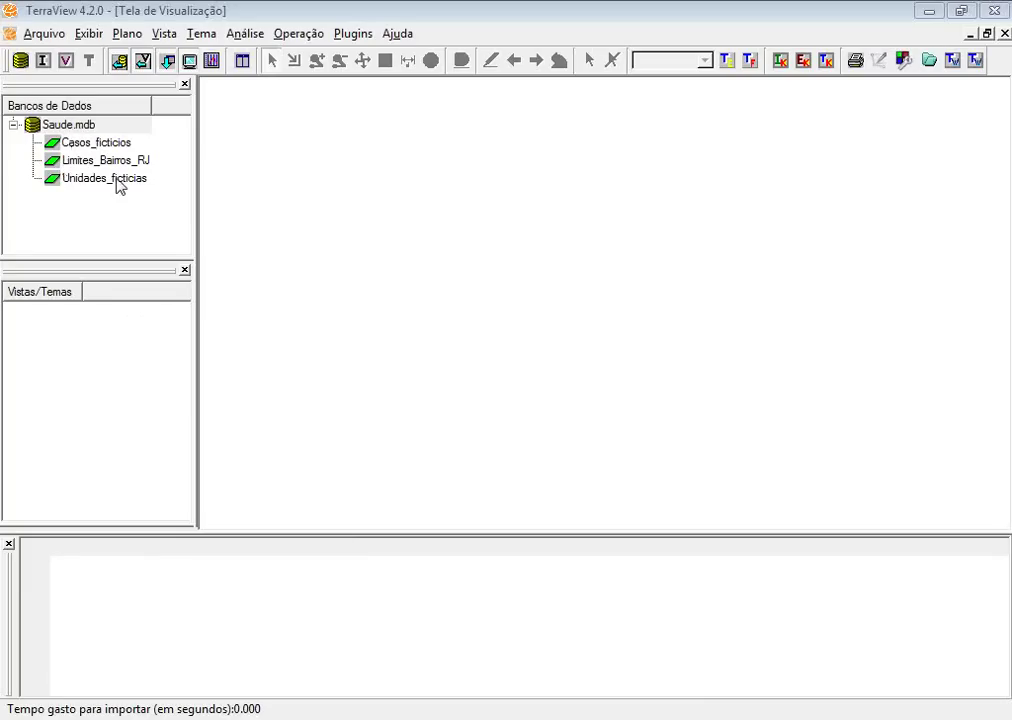
# Add a view named Saude to the Saude.mdb database and select it
pyautogui.click(66, 61)
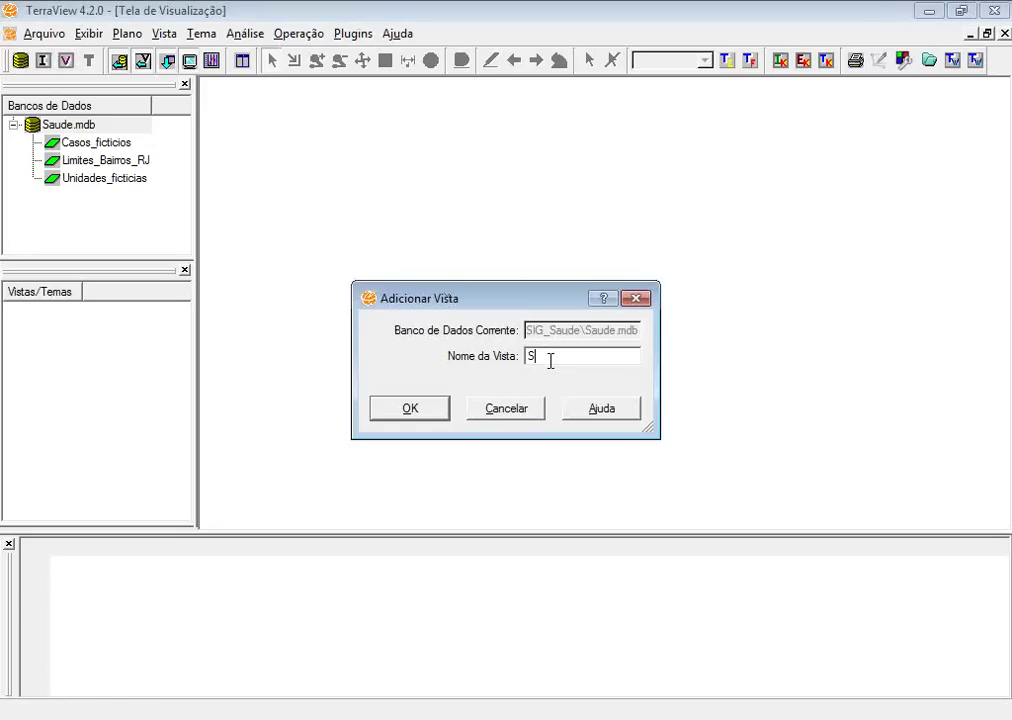
pyautogui.click(410, 408)
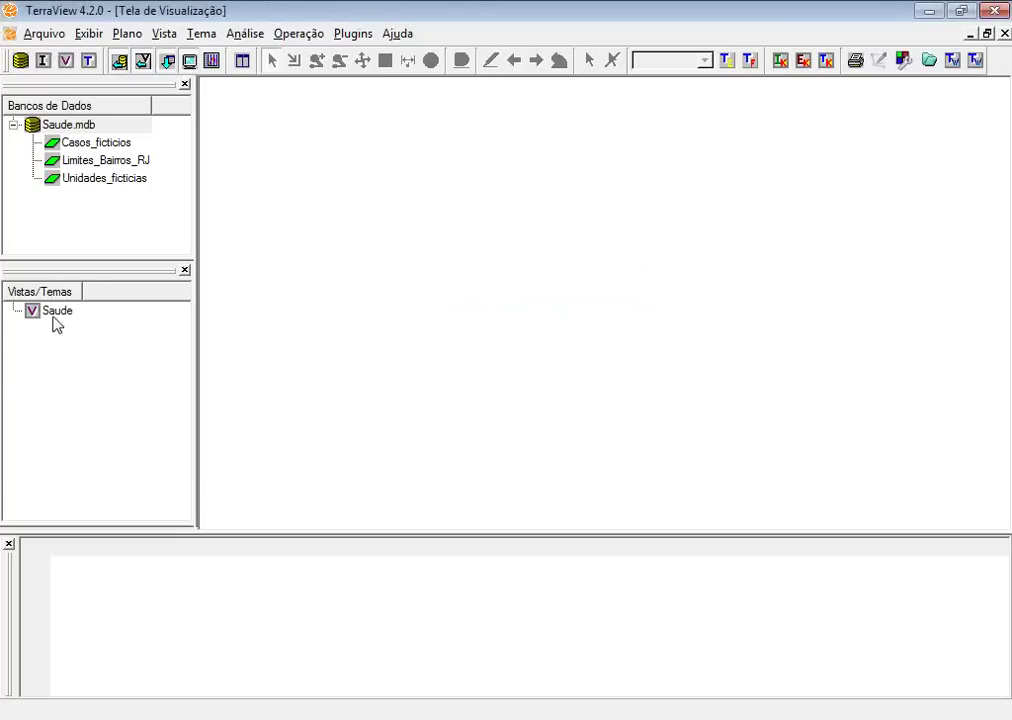
pyautogui.click(53, 314)
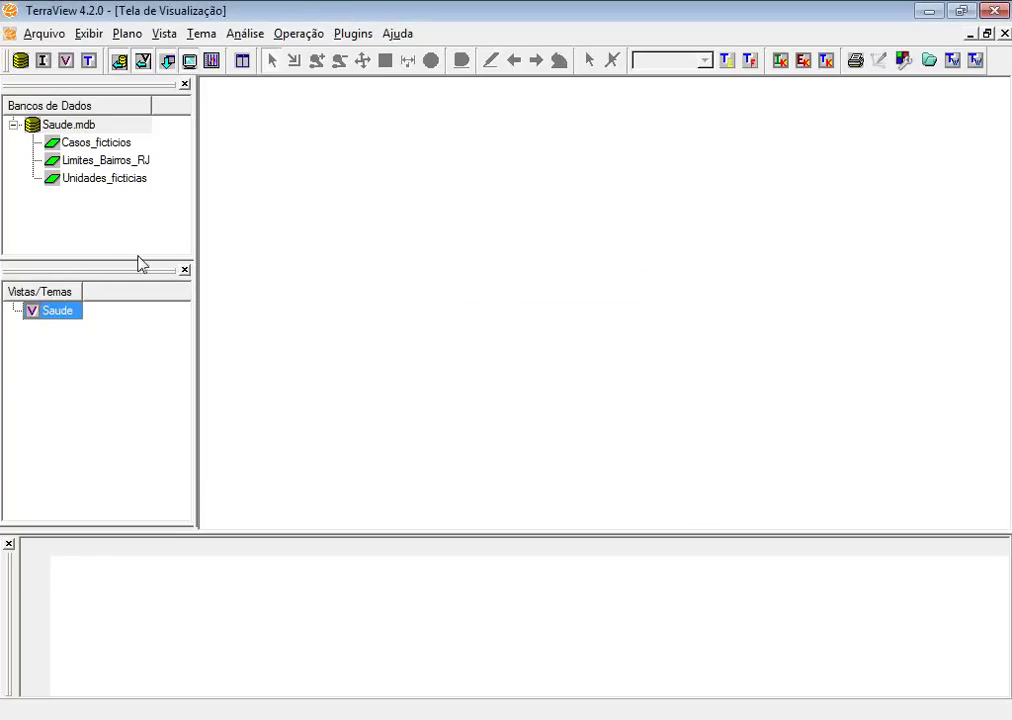
# Add a theme from the Casos_ficticios layer to the Saude view, including all objects
pyautogui.click(89, 63)
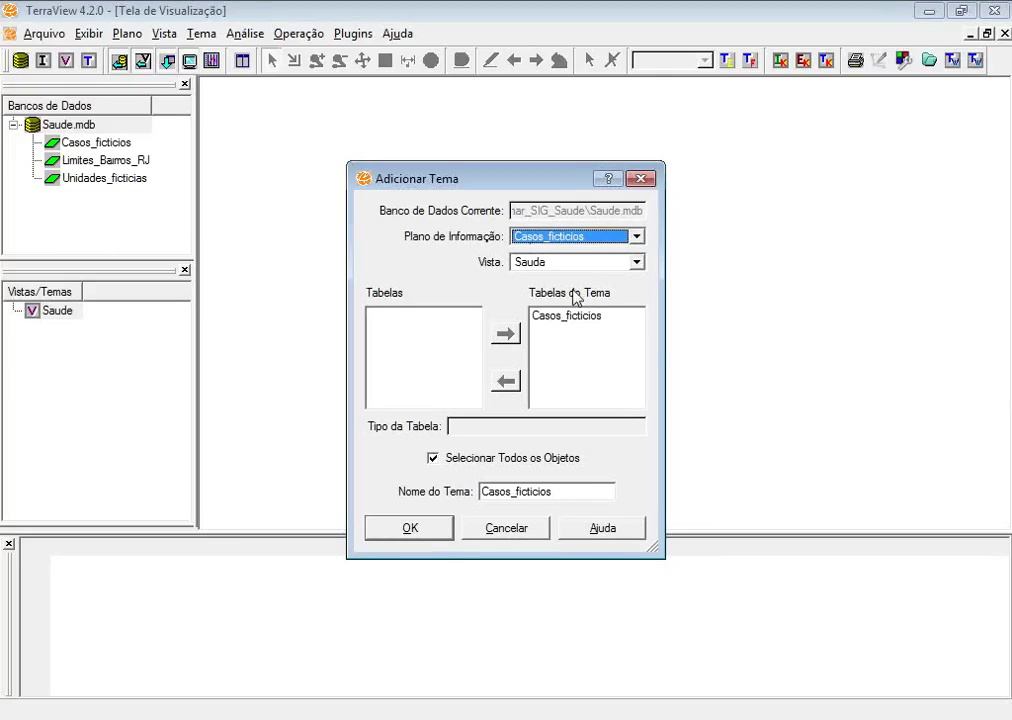
pyautogui.click(613, 243)
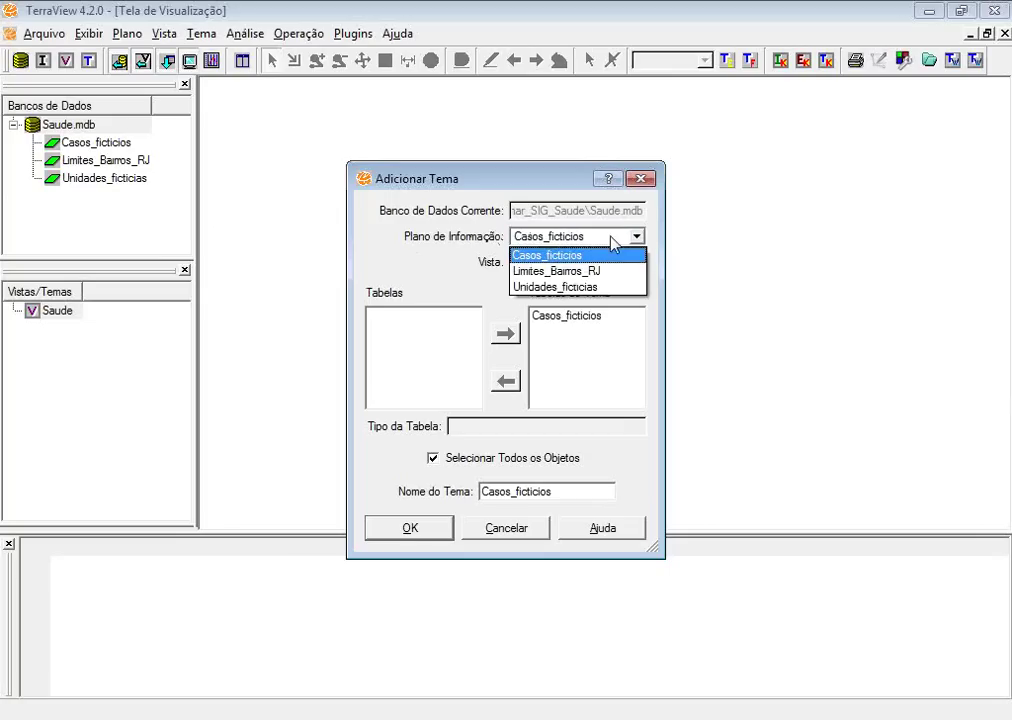
pyautogui.click(565, 256)
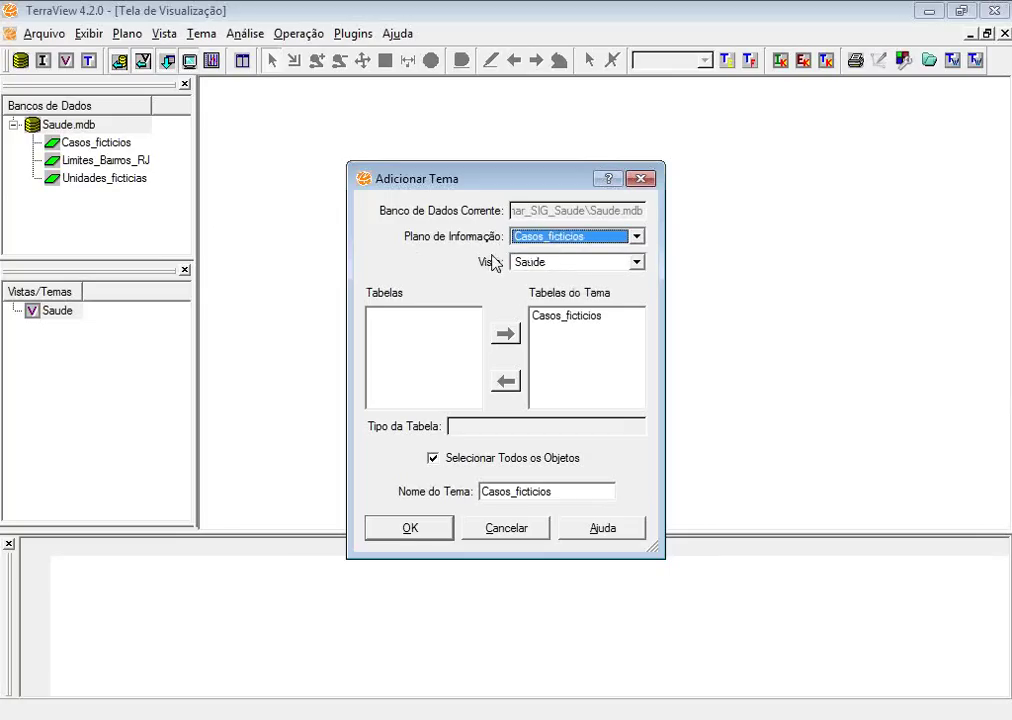
pyautogui.click(413, 533)
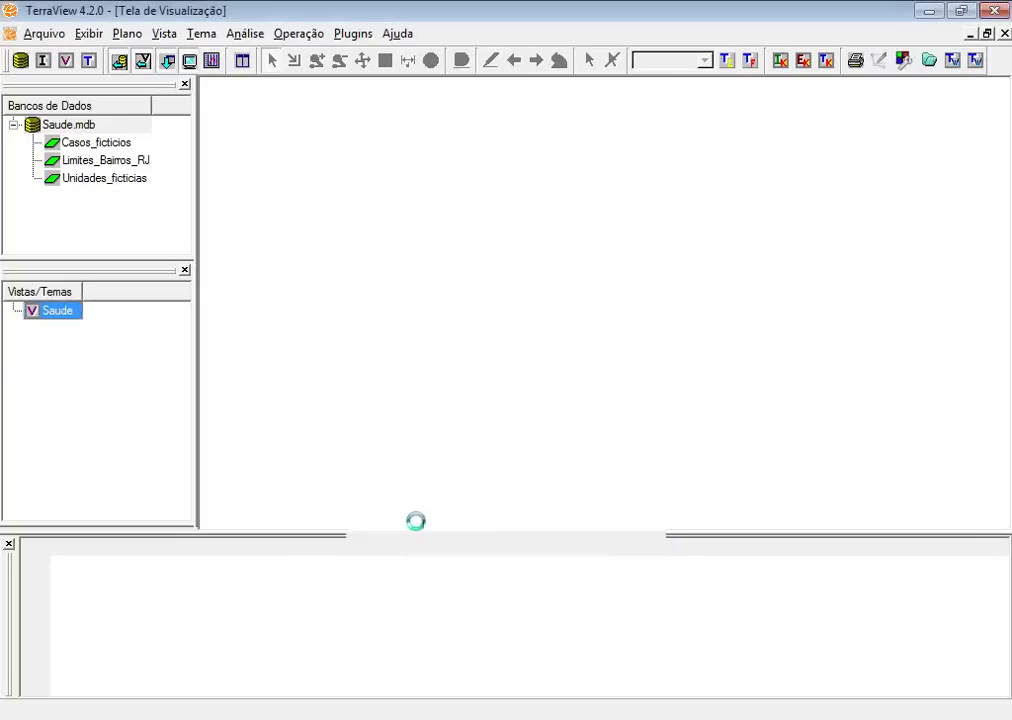
# Add a theme from the Limites_Bairros_RJ layer to the Saude view, including all objects
pyautogui.click(88, 60)
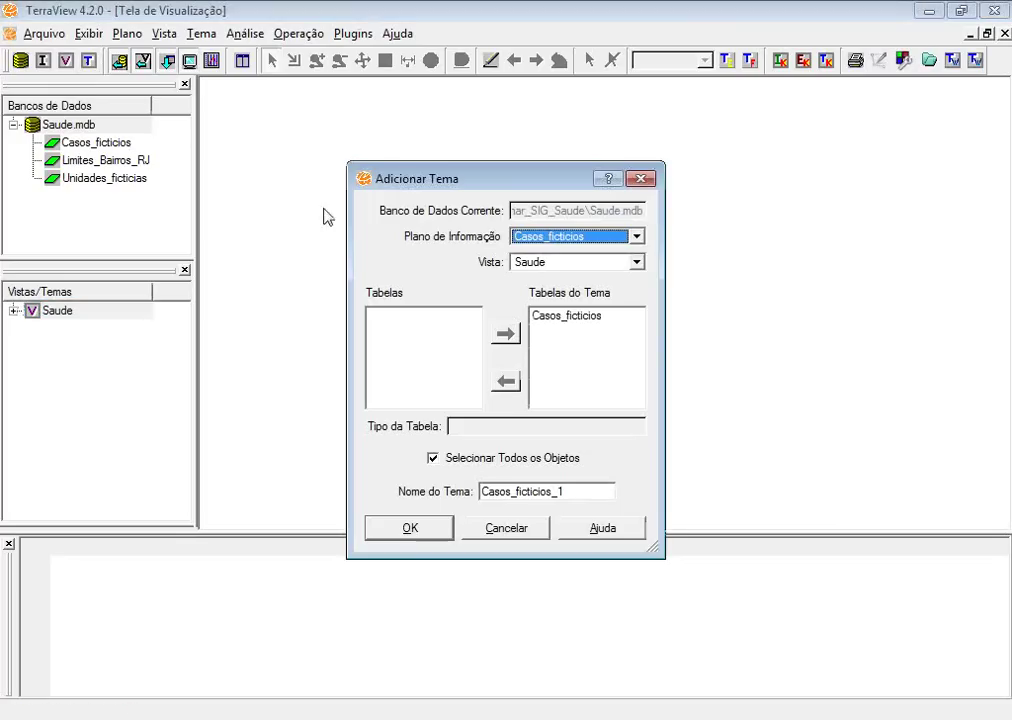
pyautogui.click(634, 238)
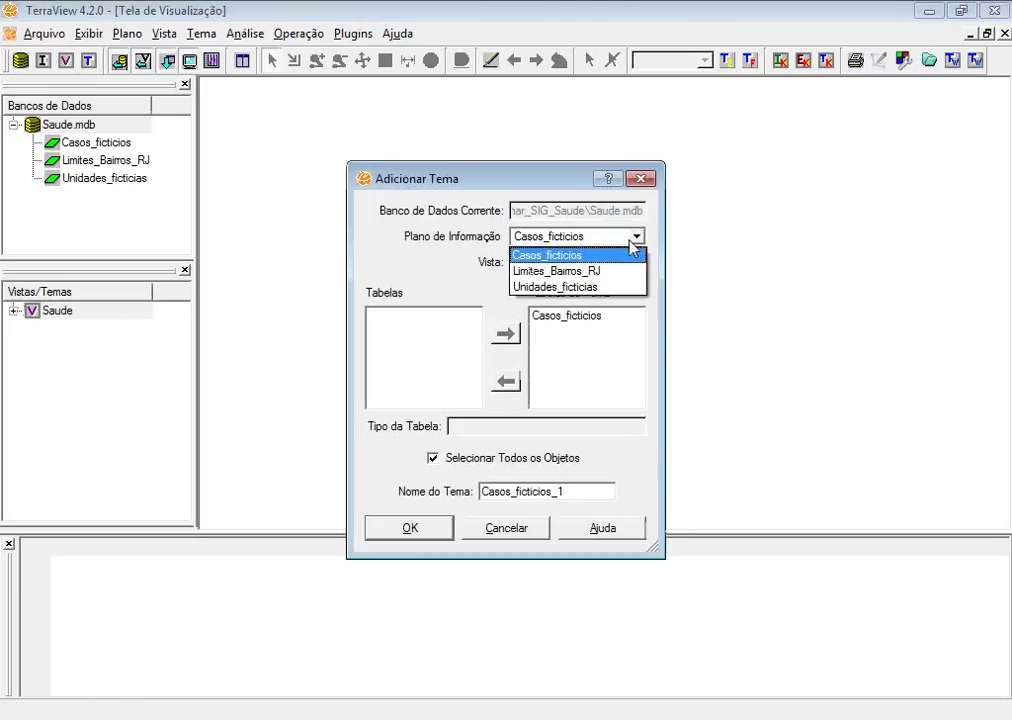
pyautogui.click(571, 271)
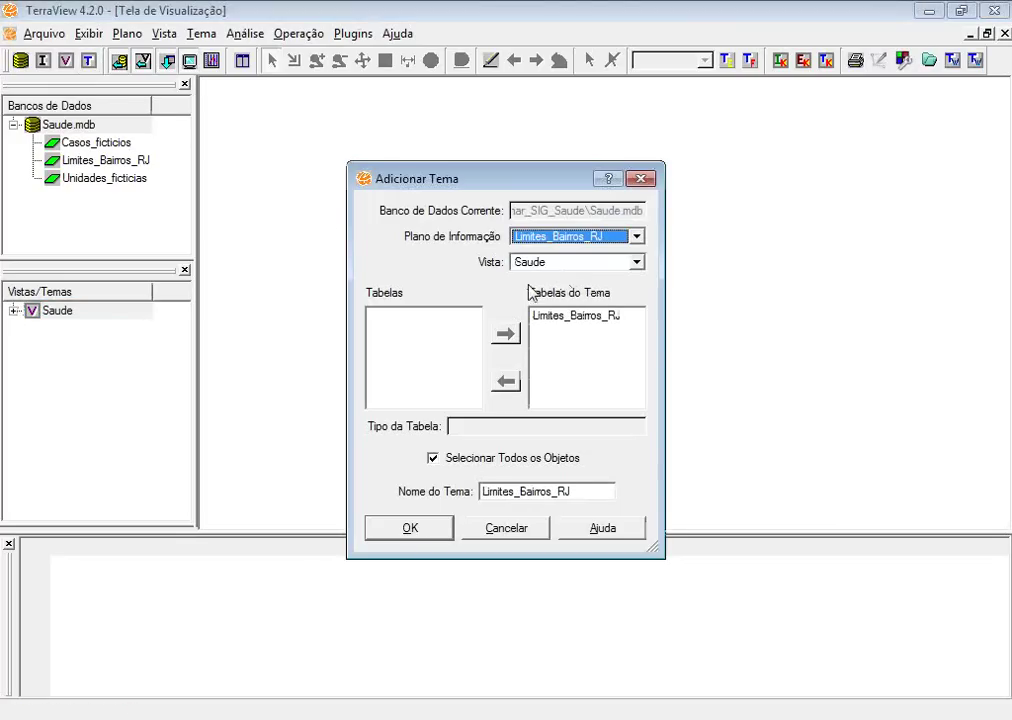
pyautogui.click(412, 536)
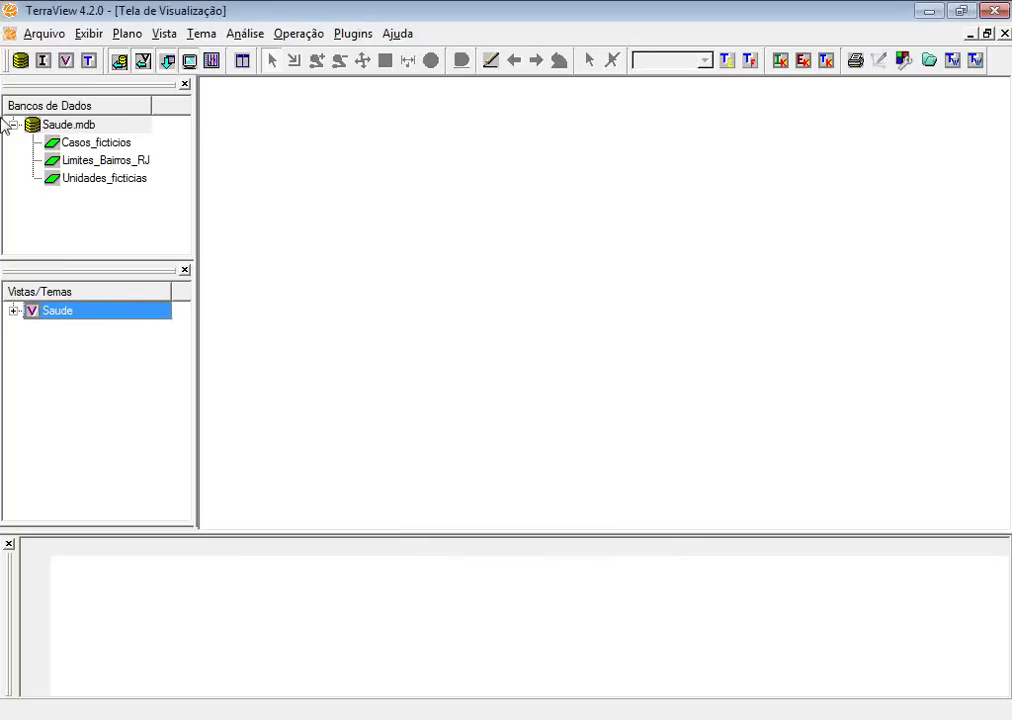
# Add a theme from the Unidades_ficticias layer to the Saude view, including all objects
pyautogui.click(92, 61)
pyautogui.click(635, 237)
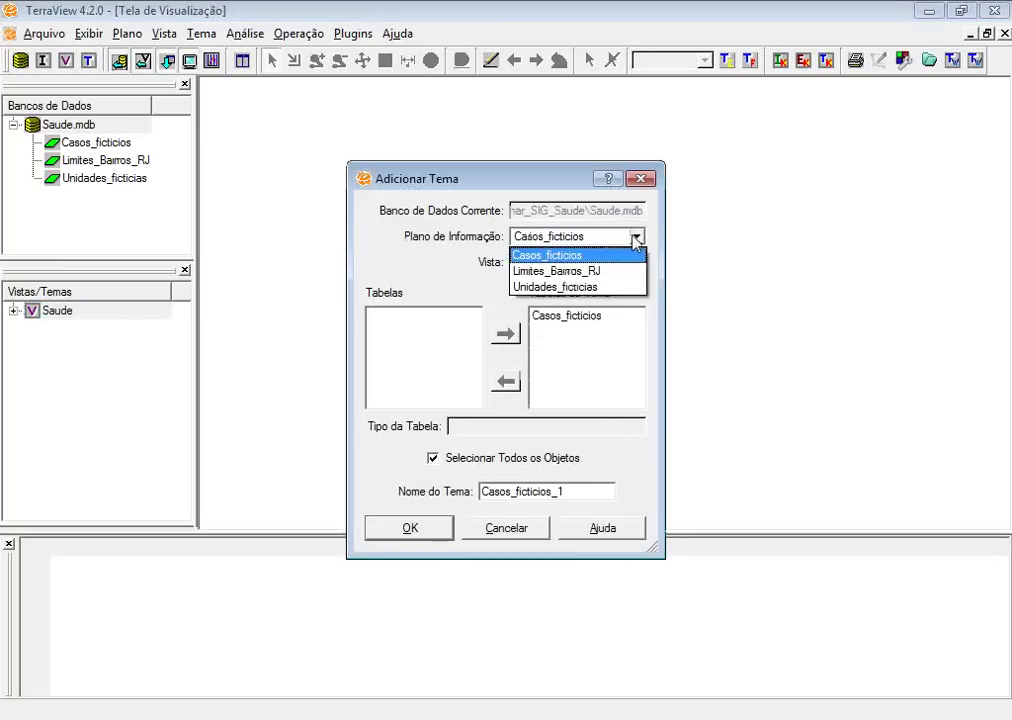
pyautogui.click(561, 290)
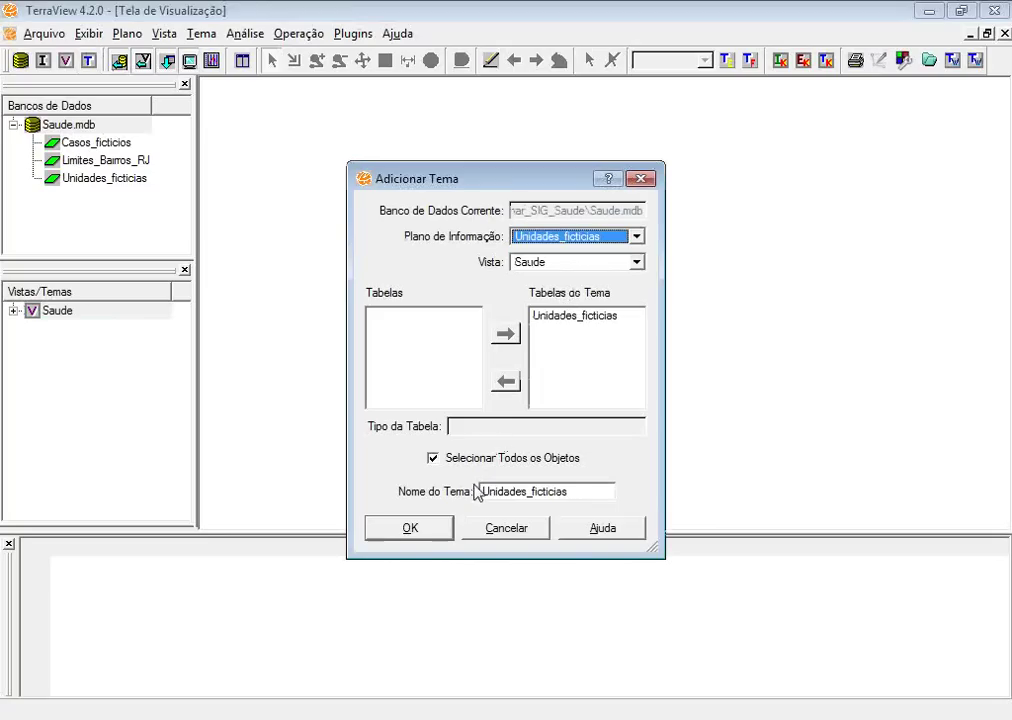
pyautogui.click(428, 530)
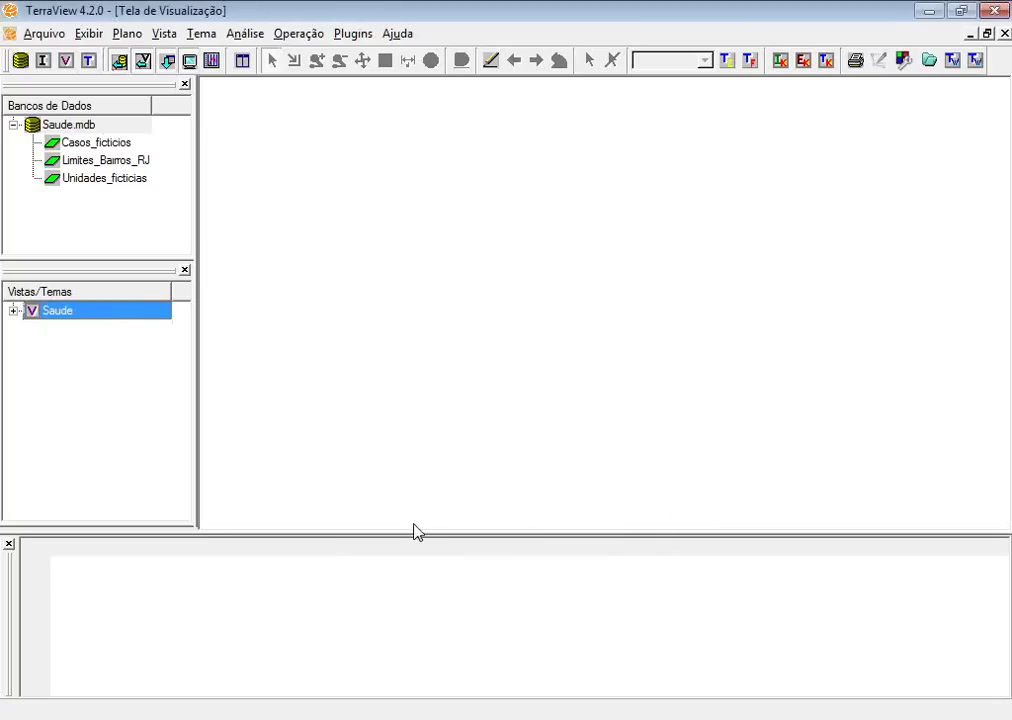
# Expand the Saude view, make the Casos_ficticios theme active and draw the view's themes on the map
pyautogui.click(13, 311)
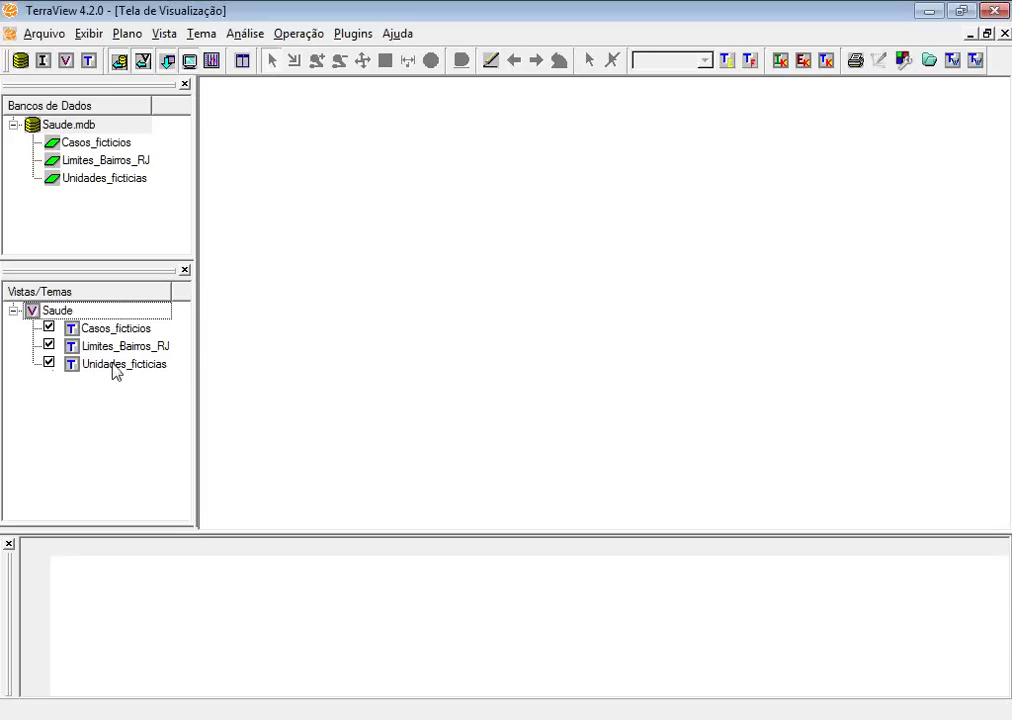
pyautogui.click(109, 331)
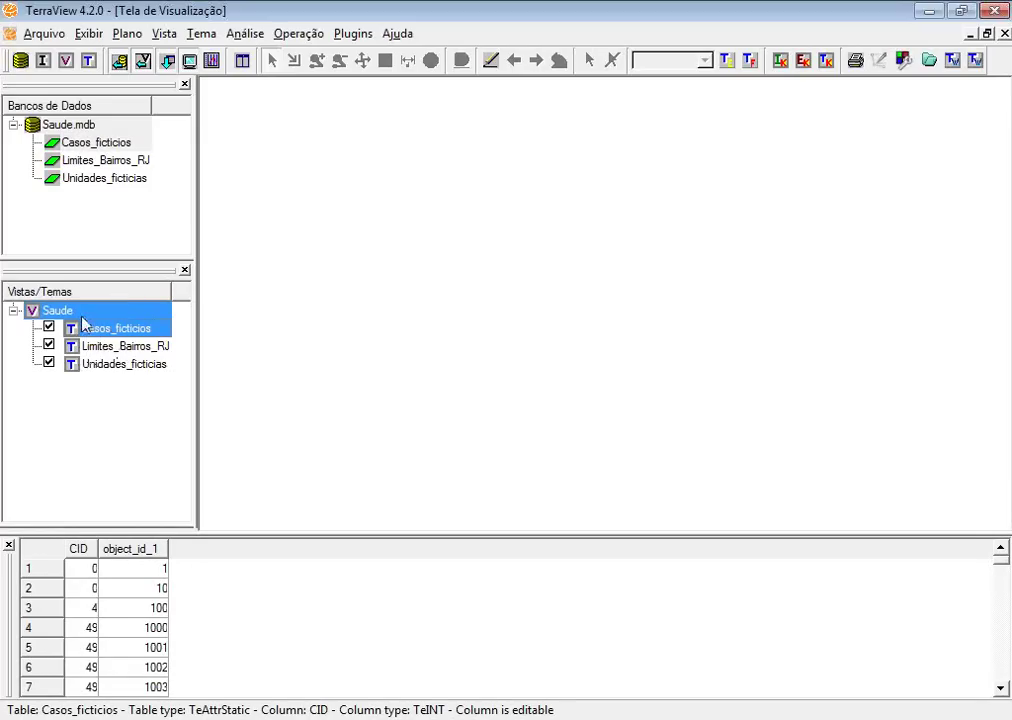
pyautogui.click(490, 62)
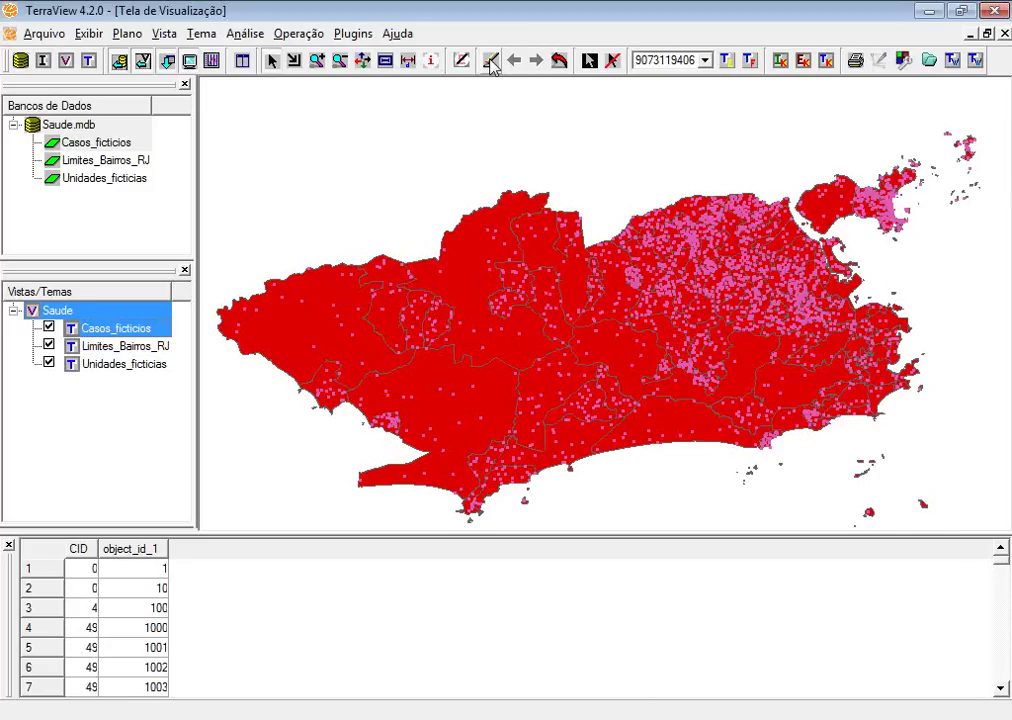
pyautogui.click(490, 60)
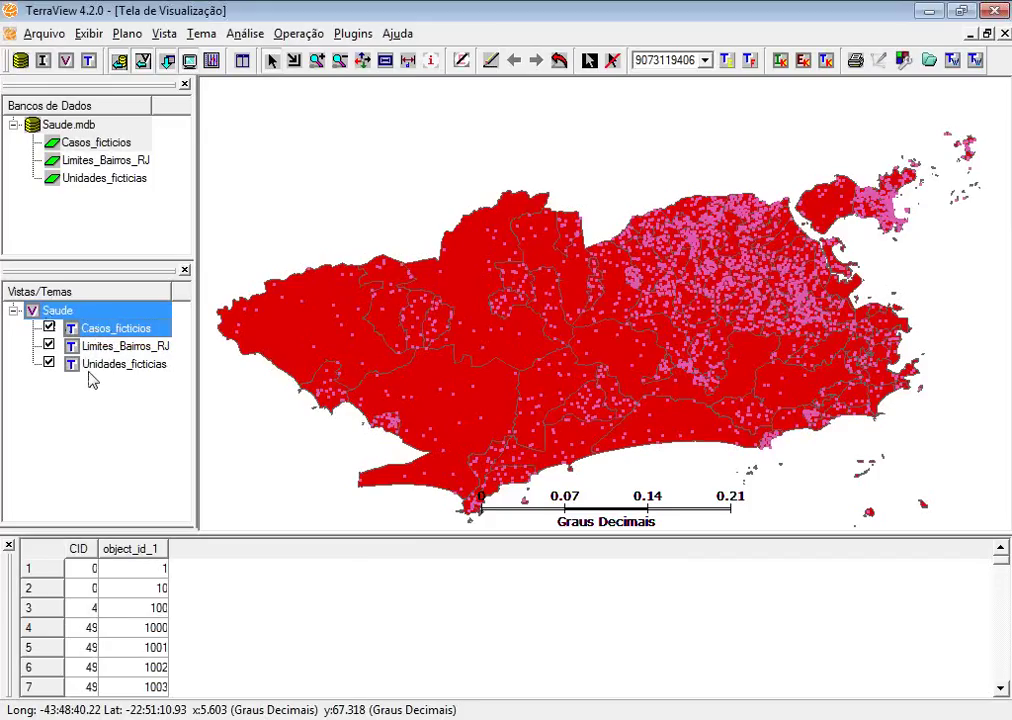
# Set the default visual of the Casos_ficticios theme to blue points (RGB 0, 0, 255) with a larger size
pyautogui.rightClick(102, 333)
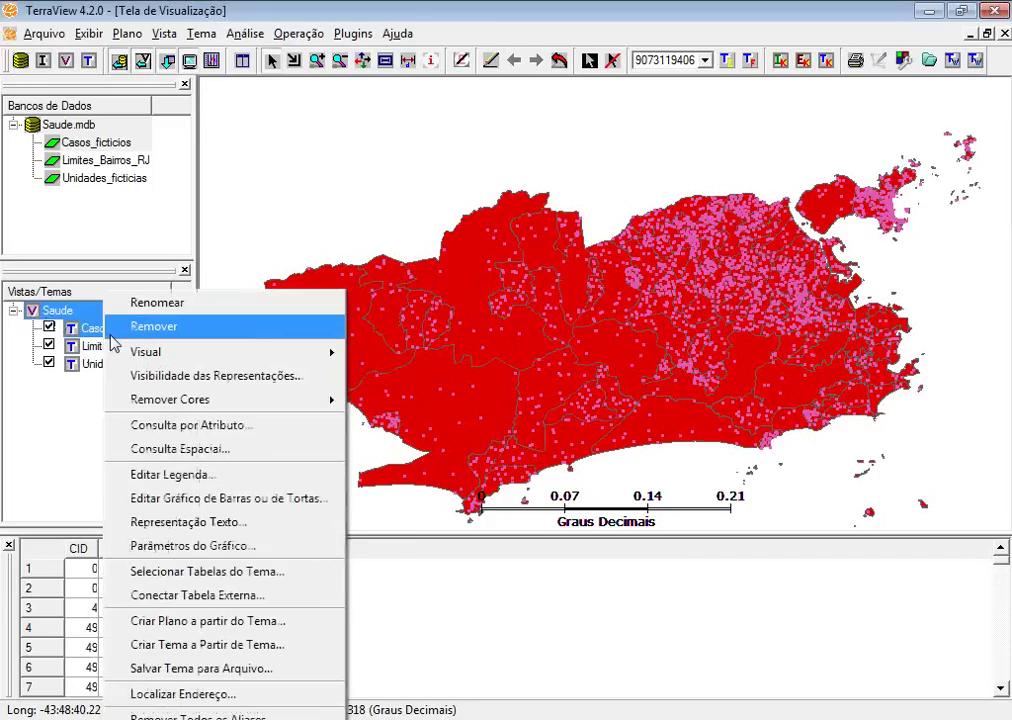
pyautogui.moveTo(210, 357)
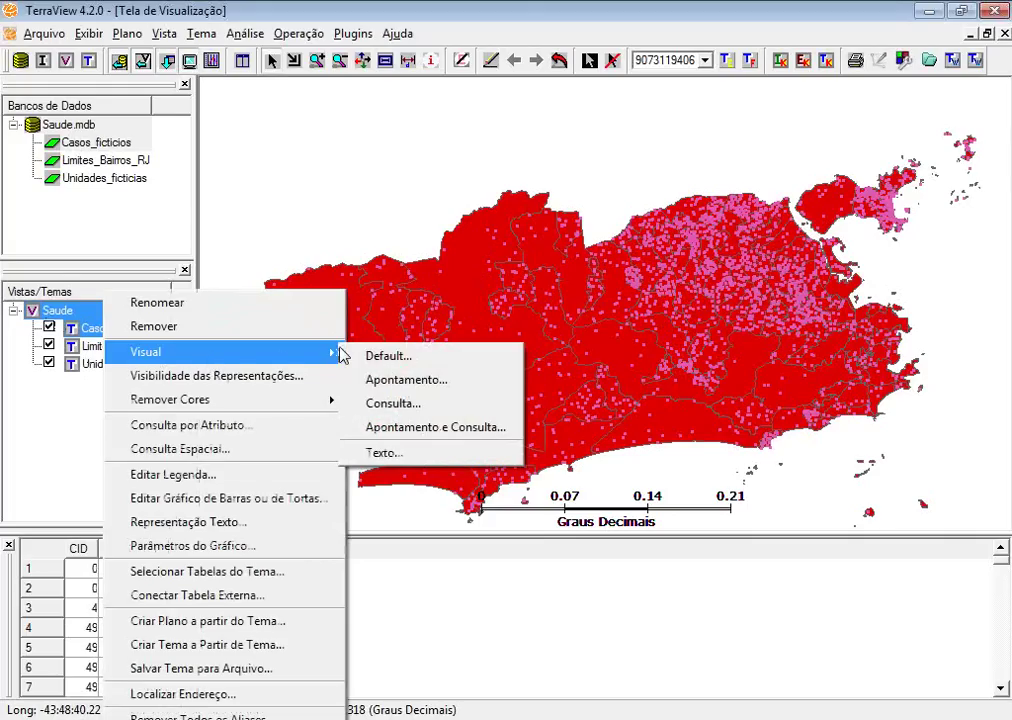
pyautogui.click(397, 360)
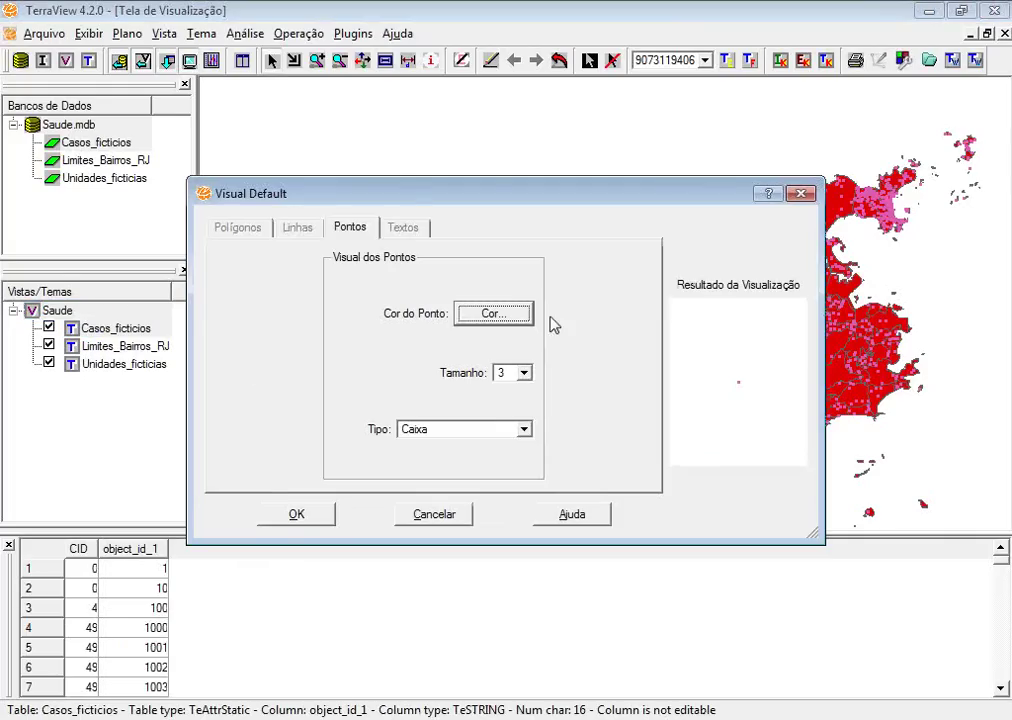
pyautogui.click(519, 319)
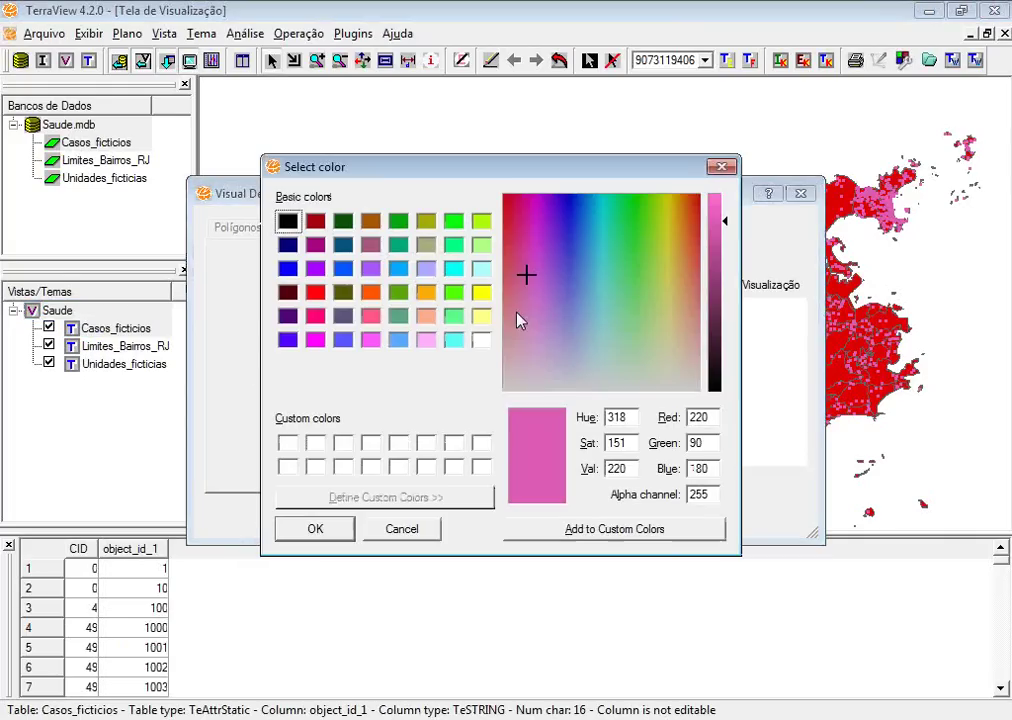
pyautogui.click(287, 268)
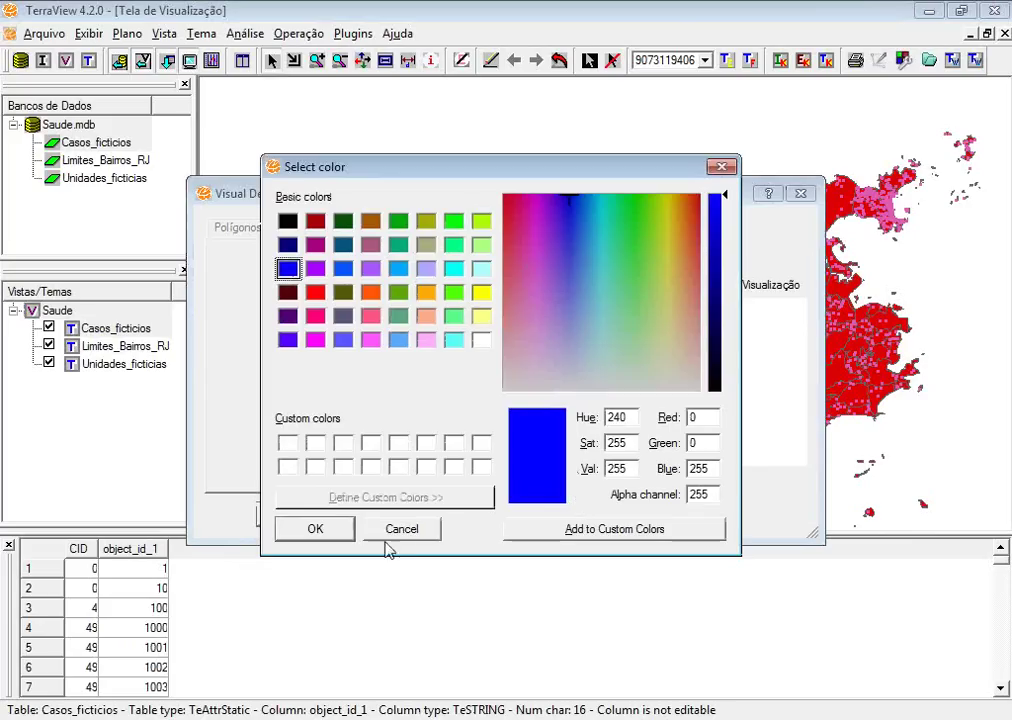
pyautogui.click(326, 527)
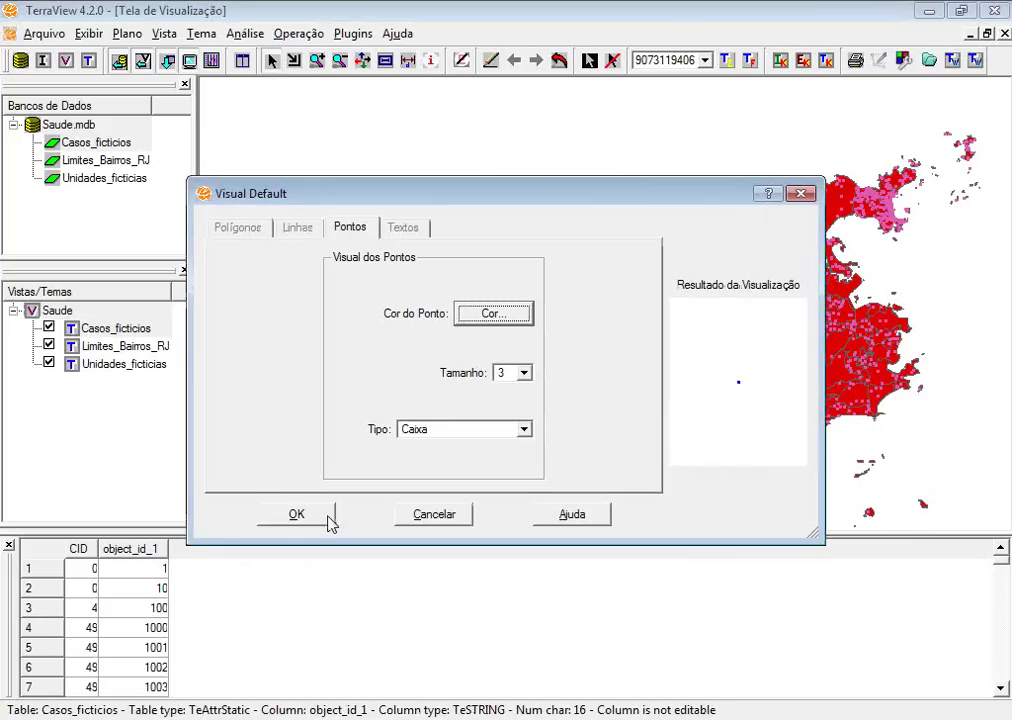
pyautogui.click(523, 373)
pyautogui.click(519, 440)
pyautogui.click(311, 515)
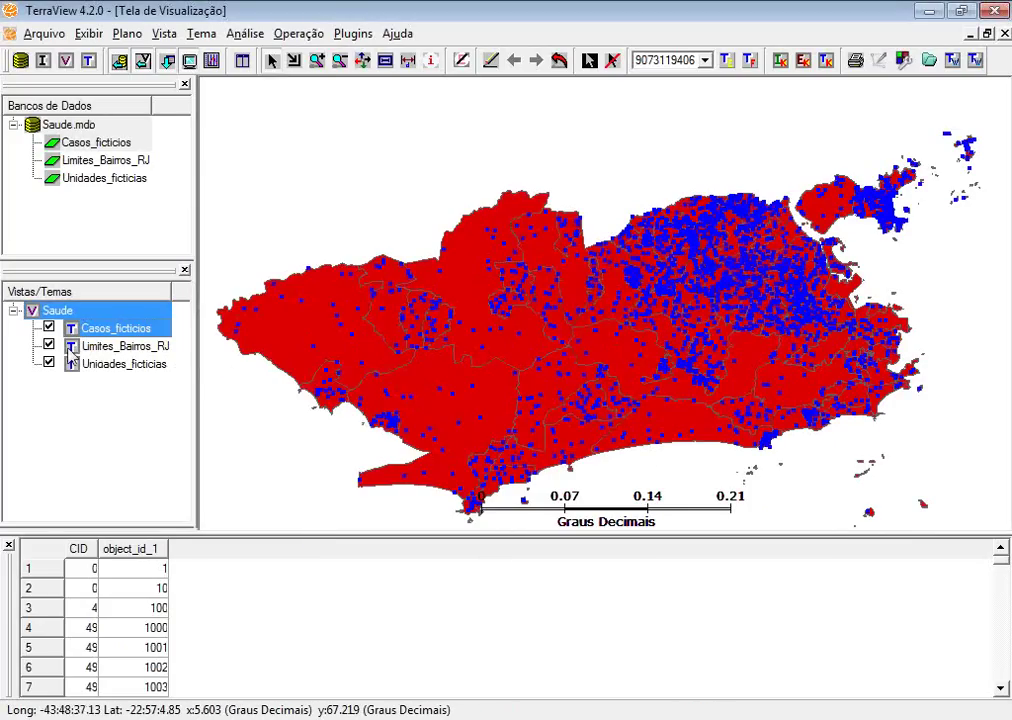
# Move the Unidades_ficticias theme above Casos_ficticios in the Saude view and make it the active theme
pyautogui.moveTo(100, 373); pyautogui.dragTo(100, 330)
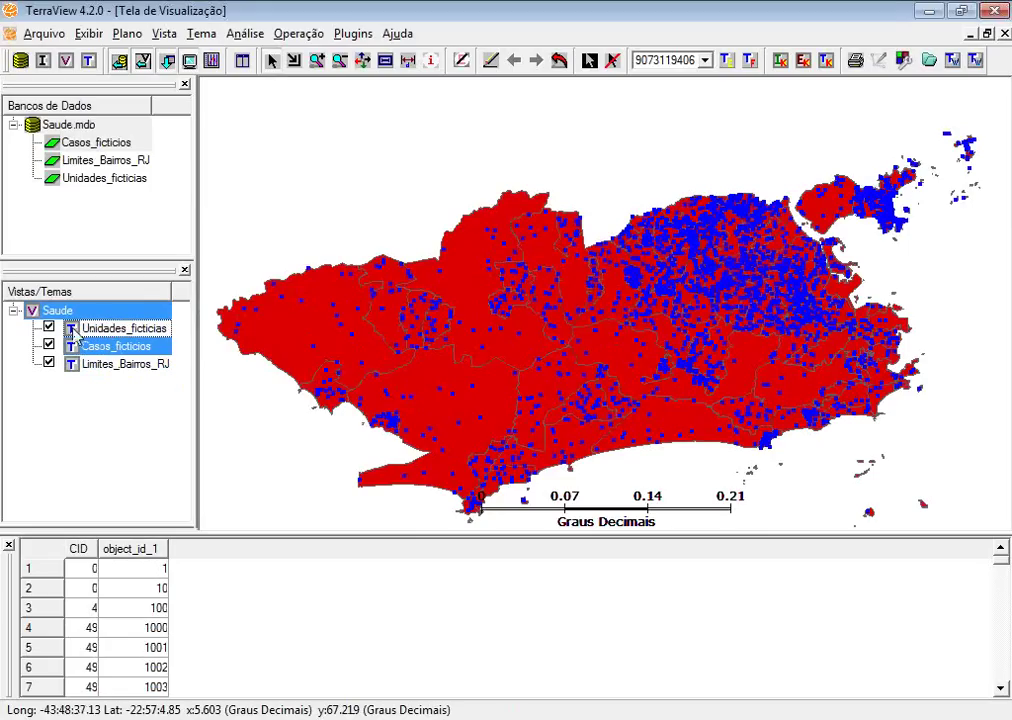
pyautogui.rightClick(99, 332)
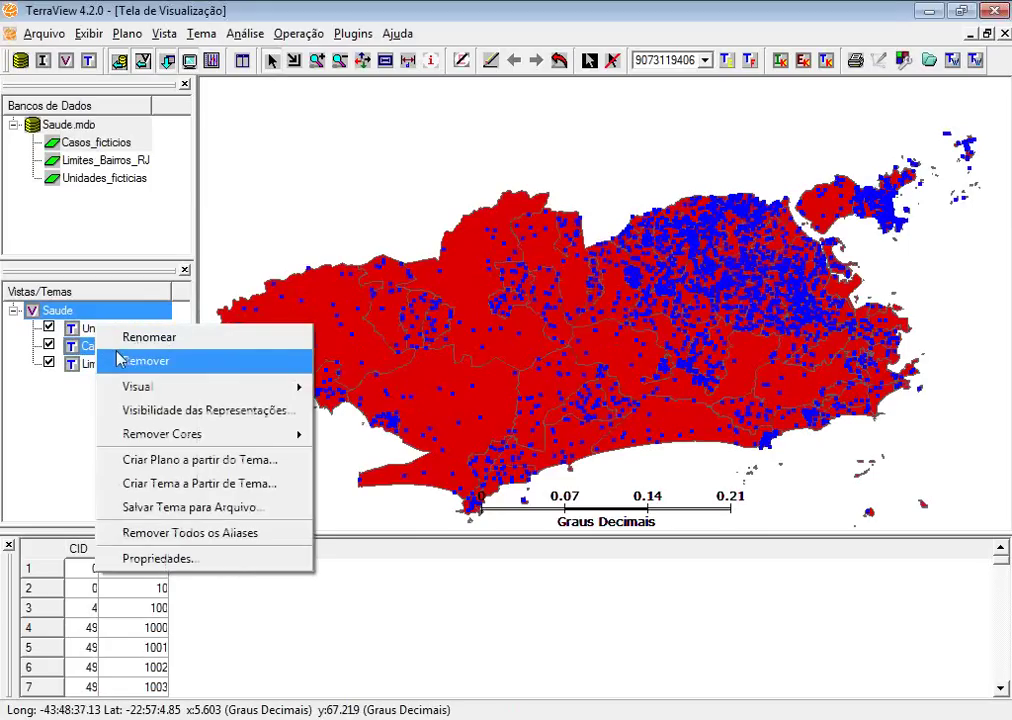
pyautogui.moveTo(172, 387)
pyautogui.click(70, 326)
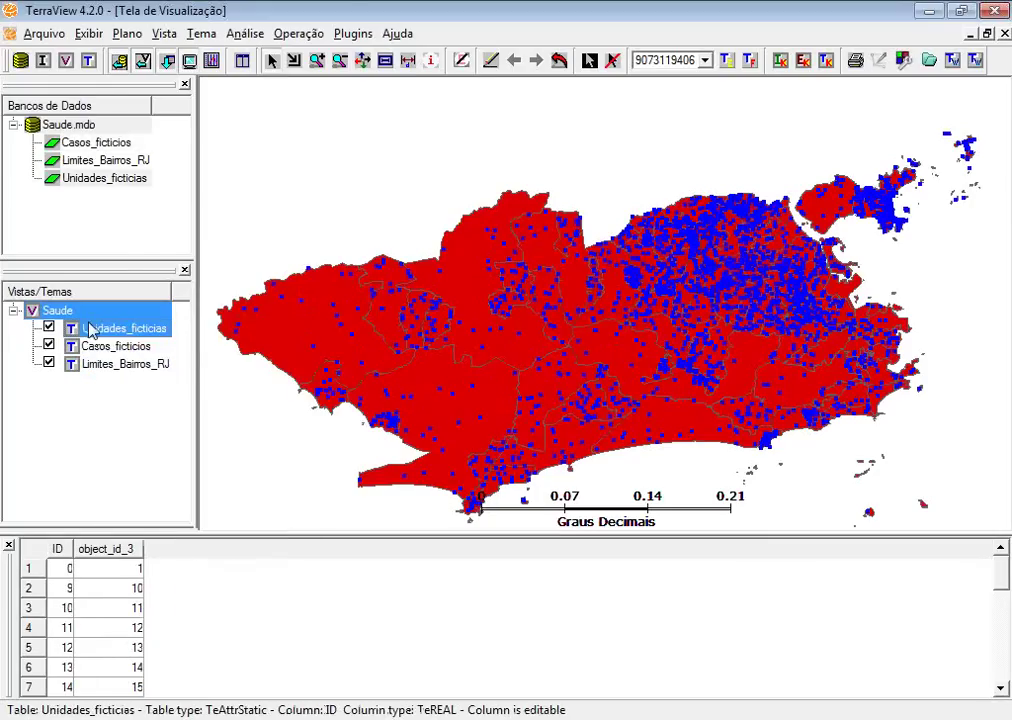
# Change the default point colour of the Unidades_ficticias theme to green and redraw the map
pyautogui.rightClick(104, 328)
pyautogui.moveTo(305, 68)
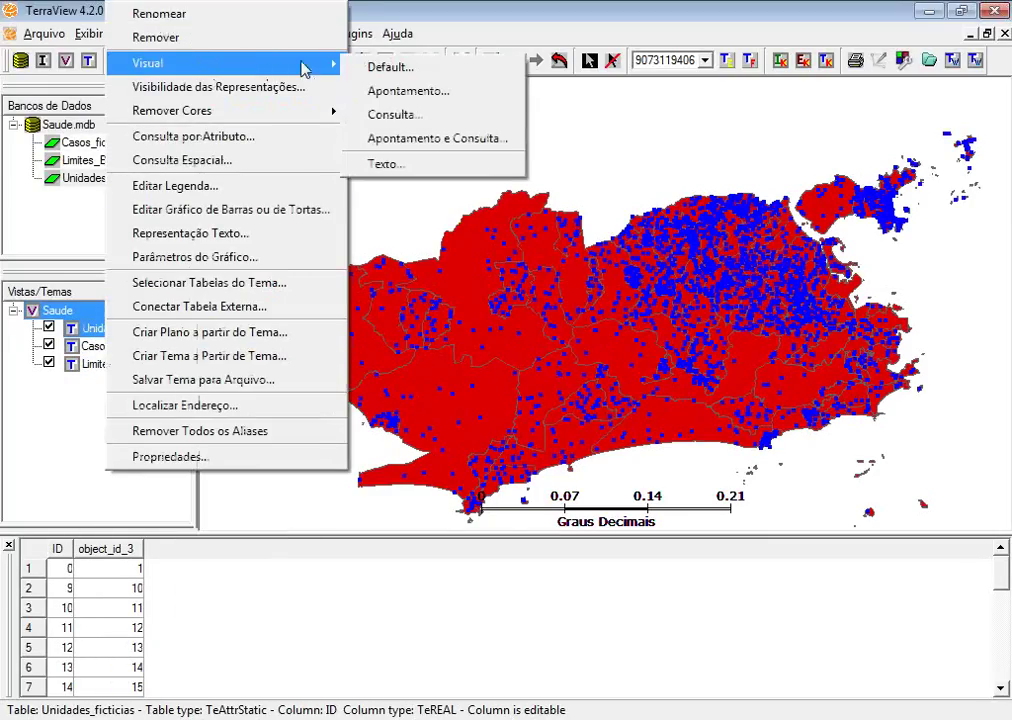
pyautogui.click(388, 67)
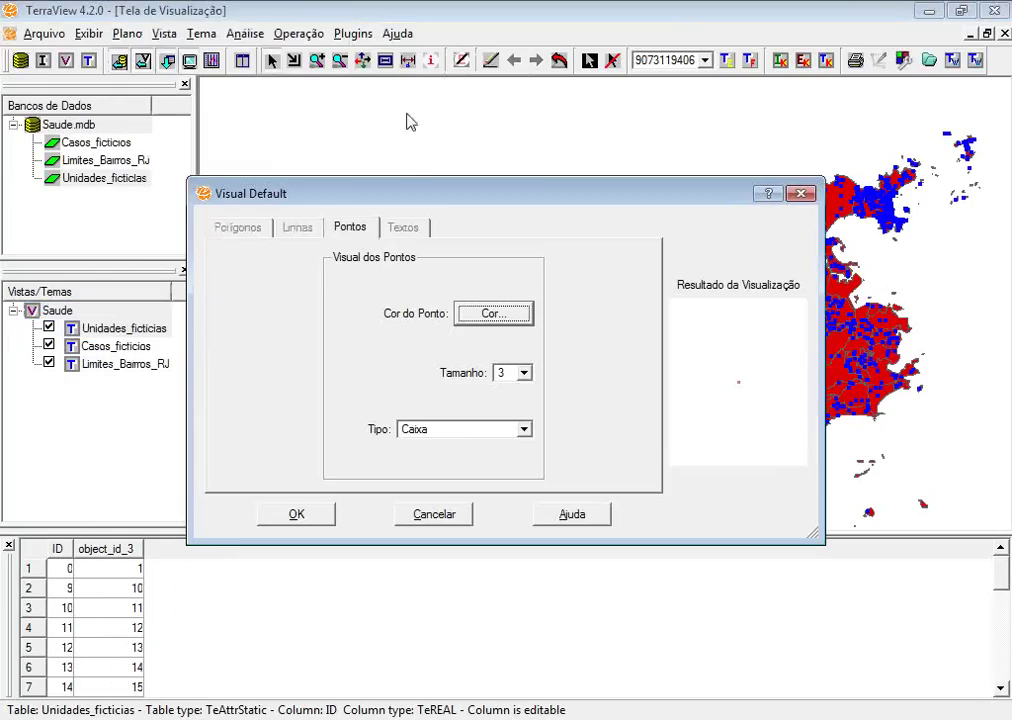
pyautogui.click(490, 315)
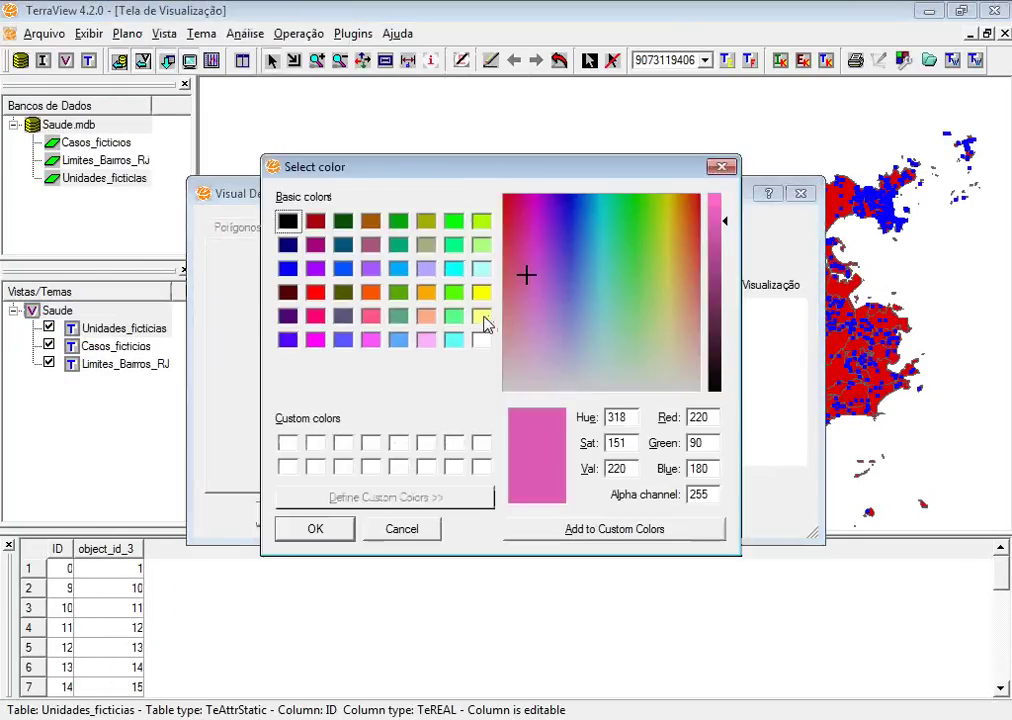
pyautogui.click(398, 292)
pyautogui.click(315, 529)
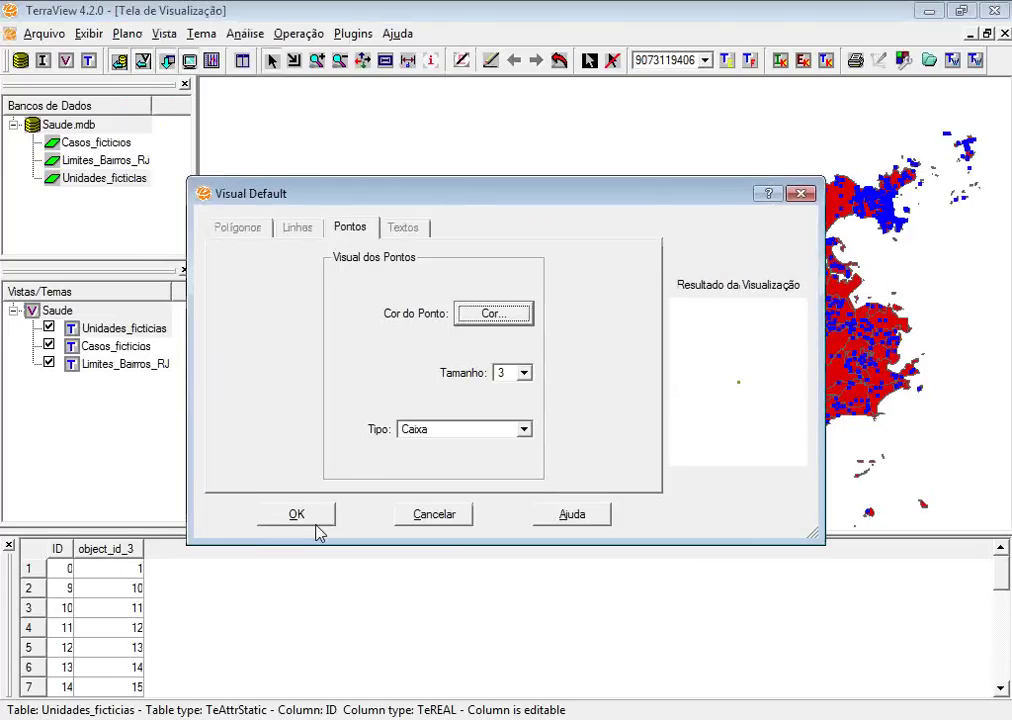
pyautogui.click(300, 520)
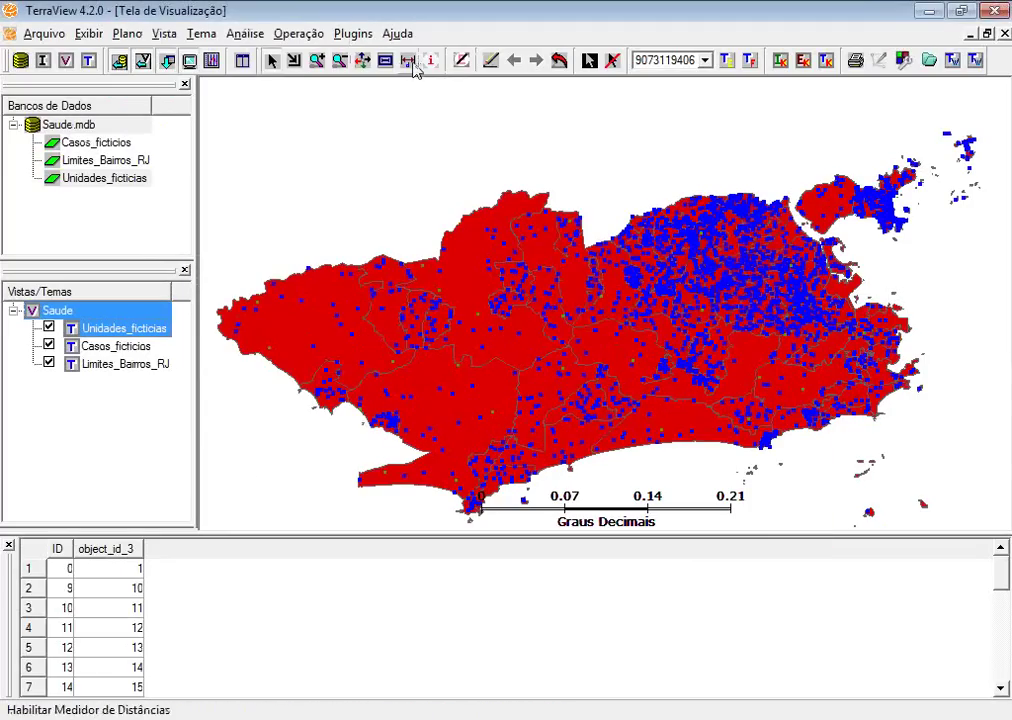
pyautogui.click(490, 61)
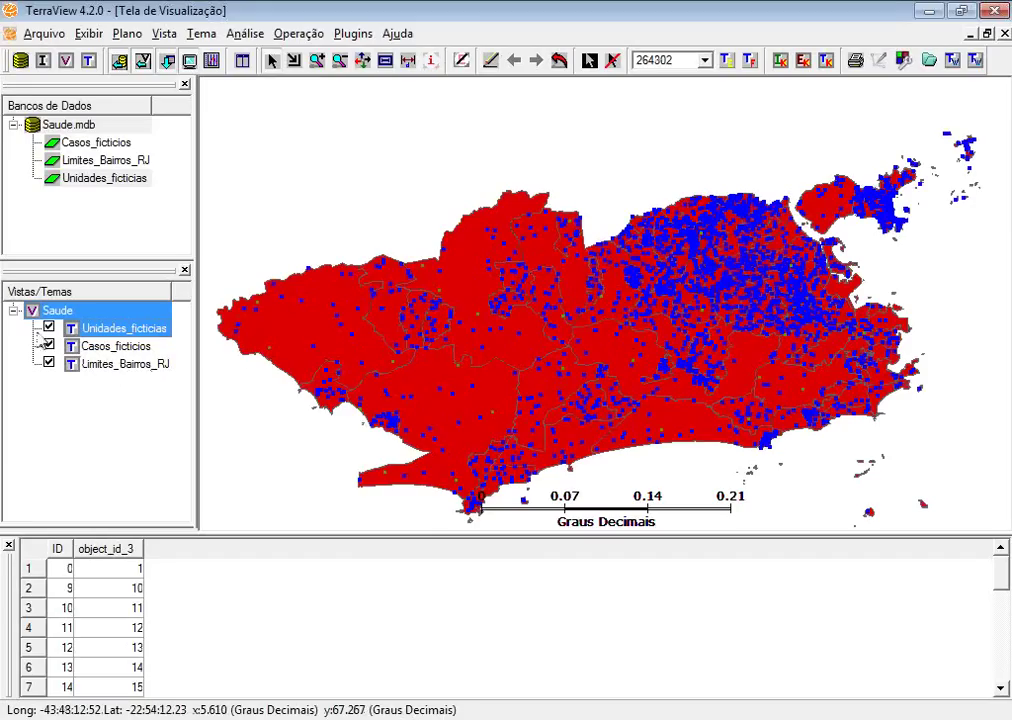
# Increase the default point size of the Unidades_ficticias theme
pyautogui.rightClick(95, 328)
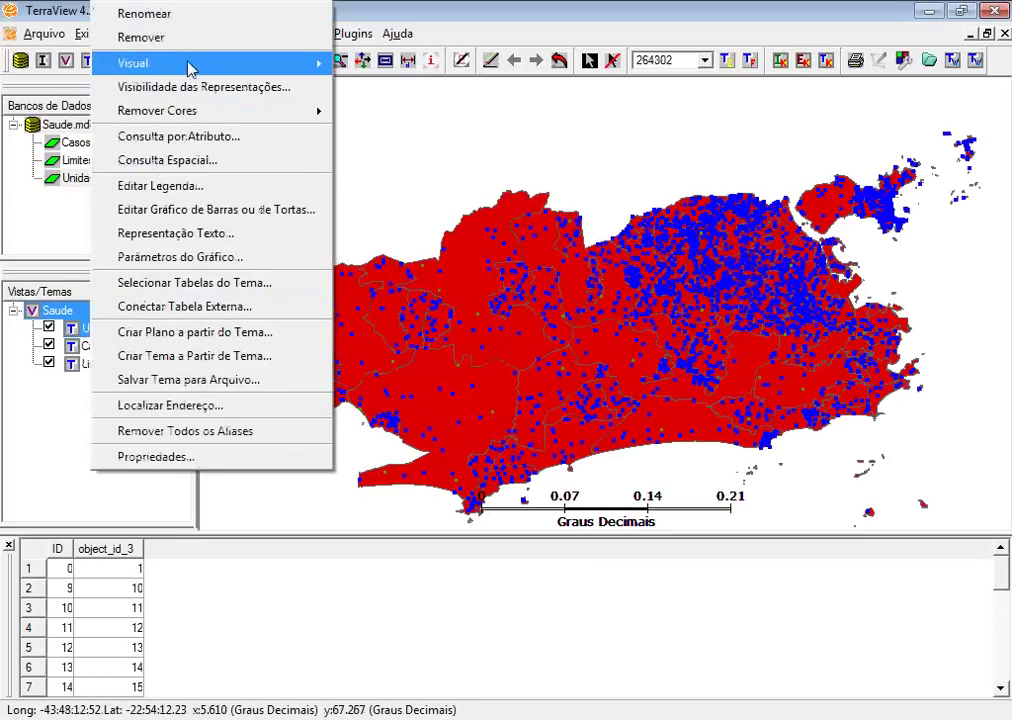
pyautogui.moveTo(310, 63)
pyautogui.click(389, 67)
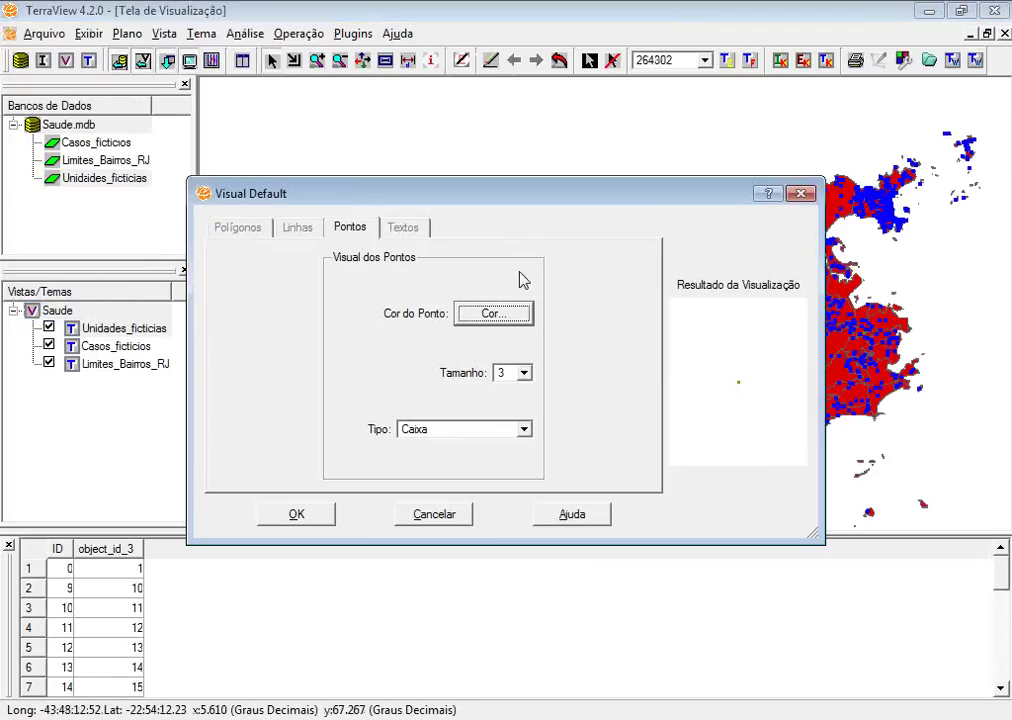
pyautogui.click(523, 373)
pyautogui.click(508, 454)
pyautogui.click(290, 515)
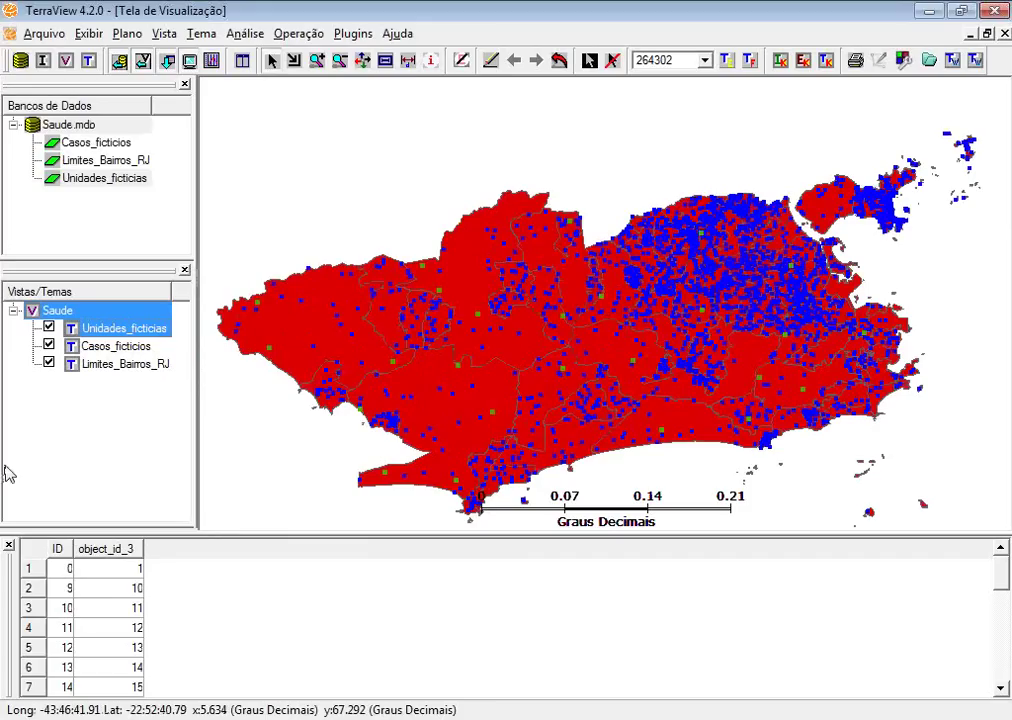
# Set the Limites_Bairros_RJ polygon fill to light orange (RGB 255, 170, 127), and redraw the map with Unidades_ficticias as the active theme
pyautogui.rightClick(82, 367)
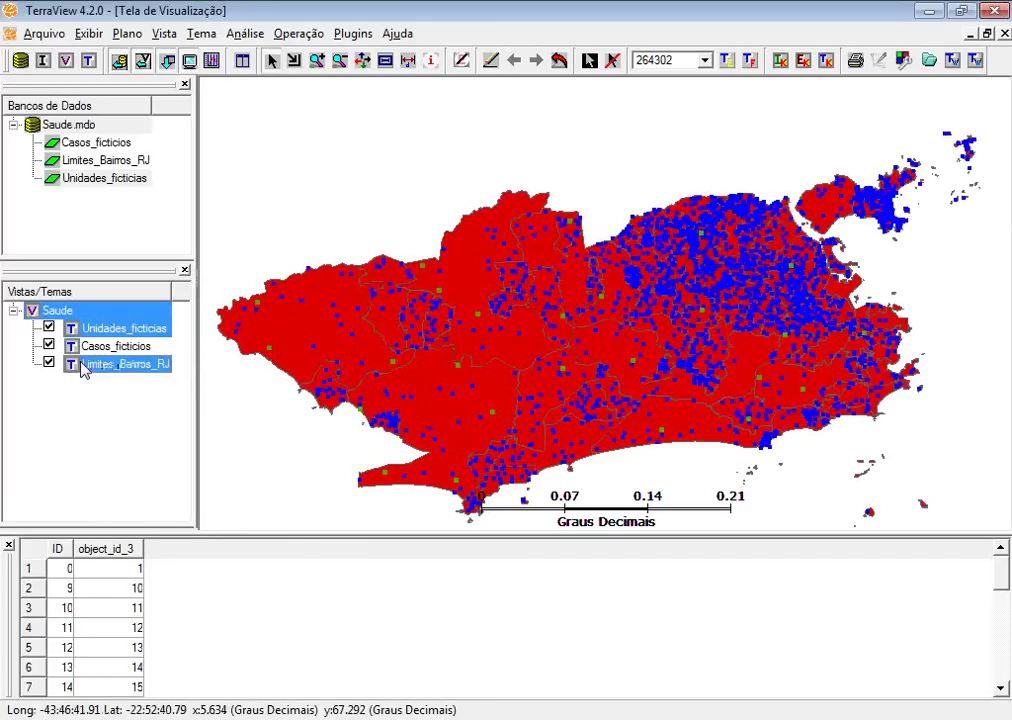
pyautogui.click(74, 365)
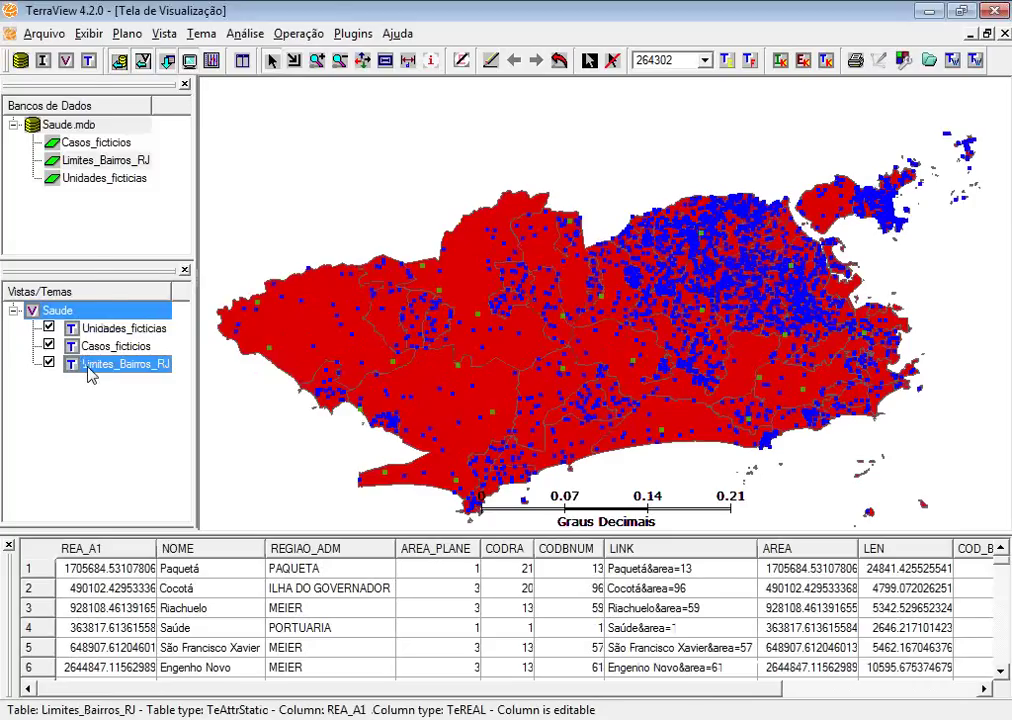
pyautogui.rightClick(88, 368)
pyautogui.moveTo(276, 62)
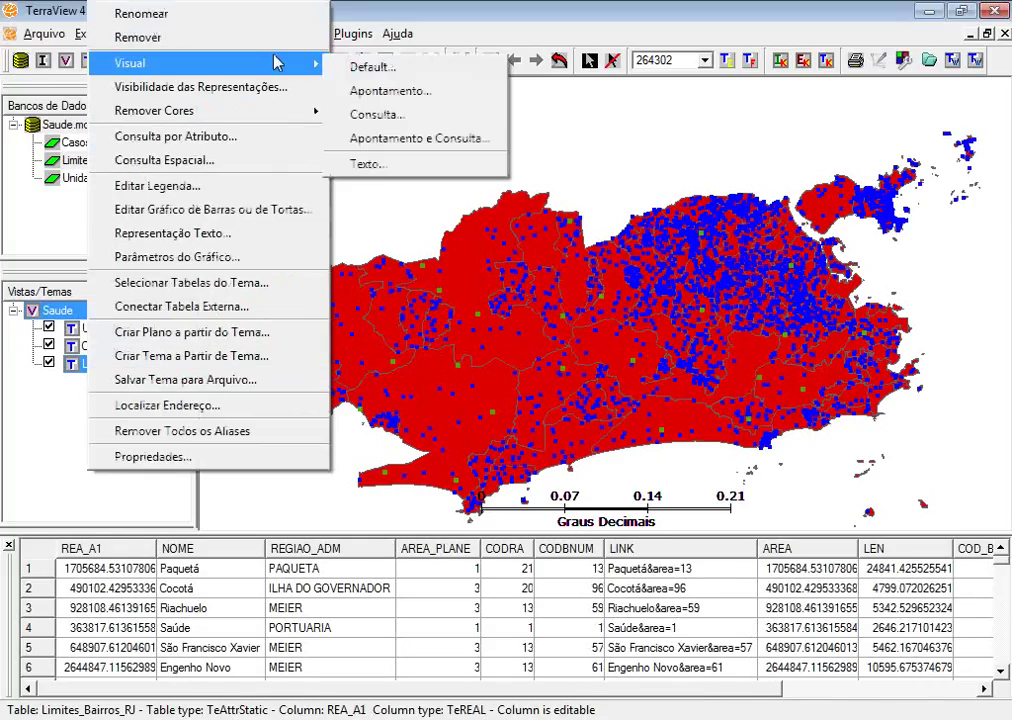
pyautogui.click(429, 68)
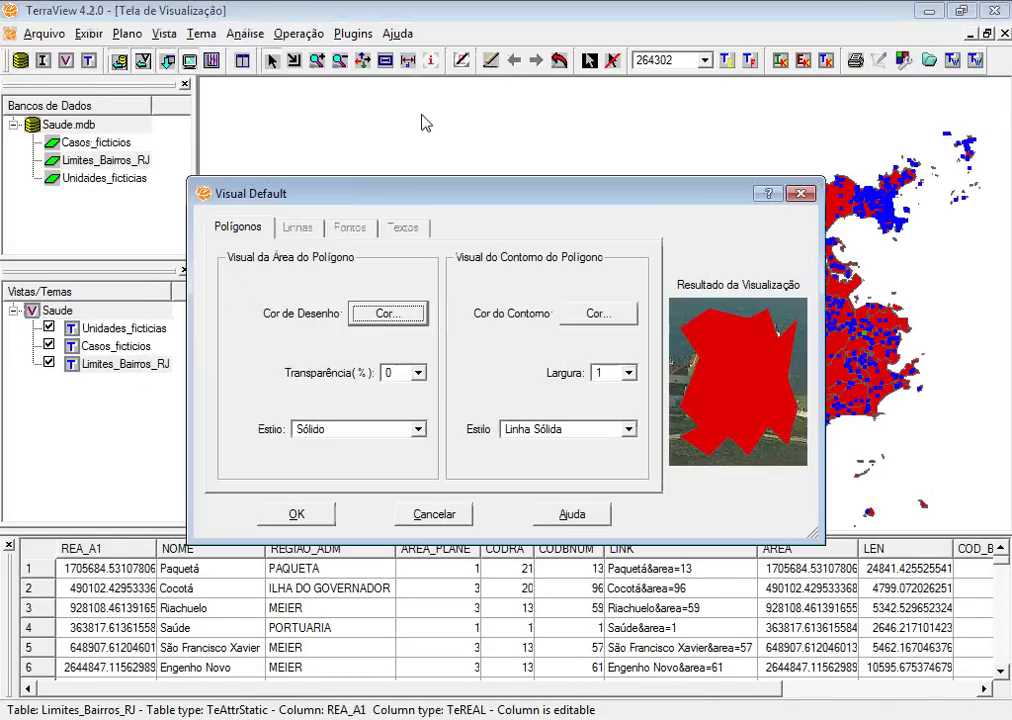
pyautogui.click(392, 314)
pyautogui.click(427, 317)
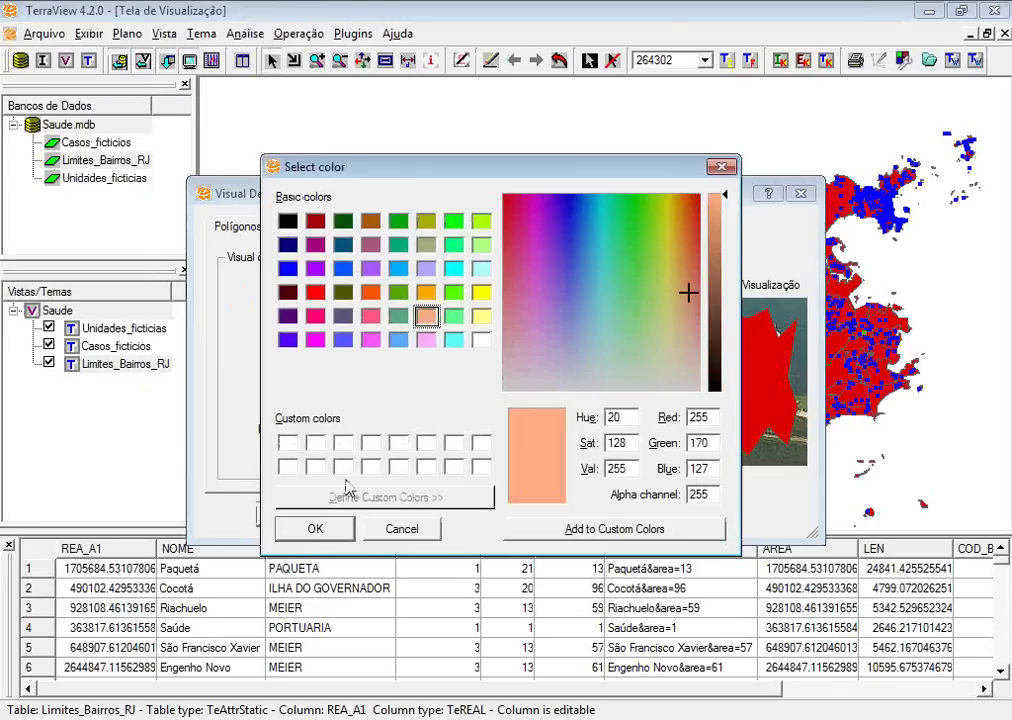
pyautogui.click(315, 528)
pyautogui.click(297, 515)
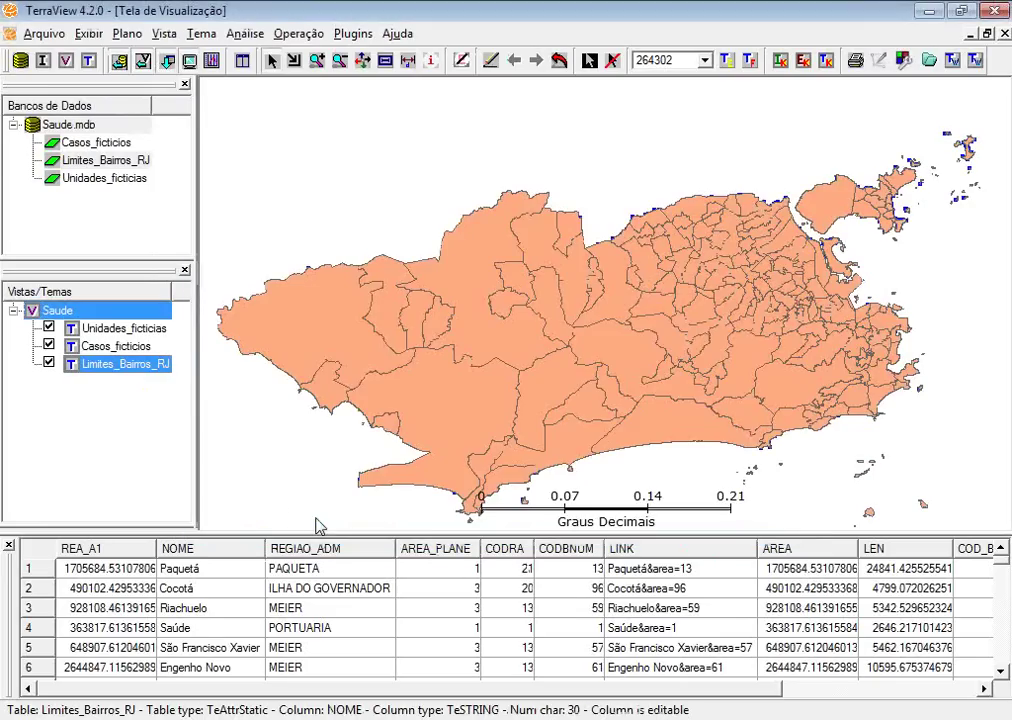
pyautogui.click(116, 328)
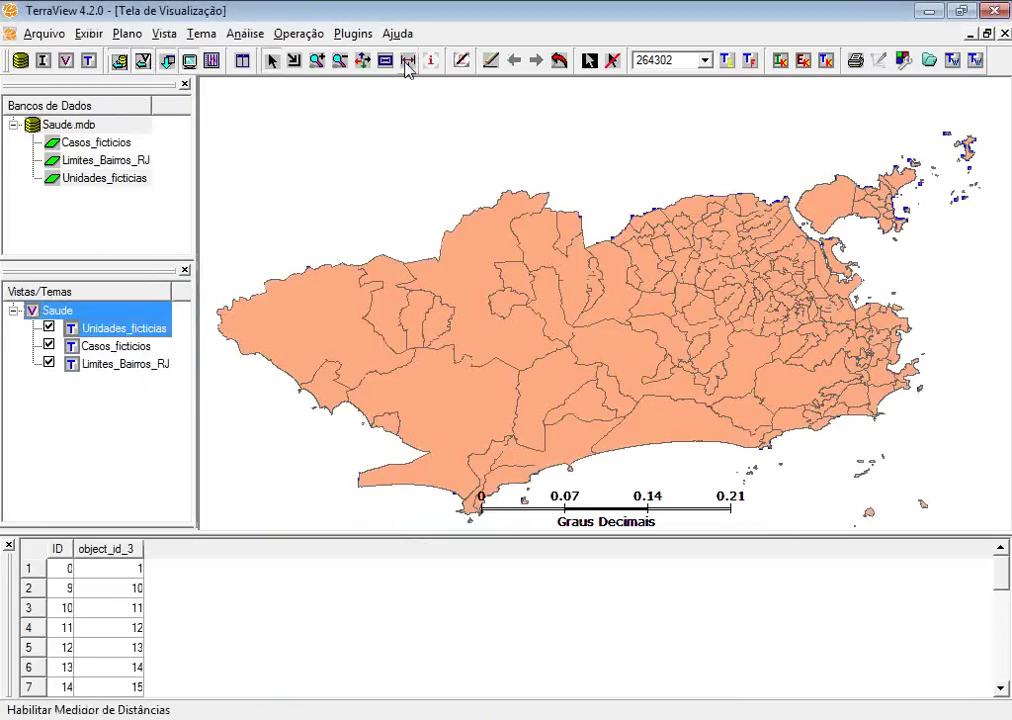
pyautogui.click(489, 61)
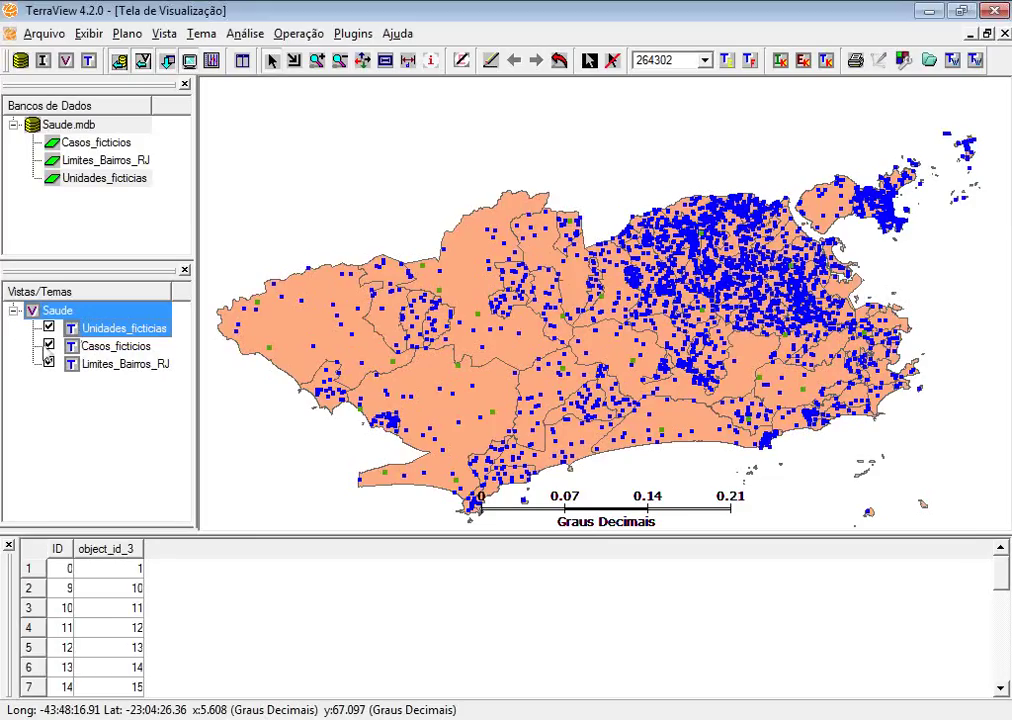
# Hide the Unidades_ficticias and Casos_ficticios themes, redraw the map, and view the Limites_Bairros_RJ attribute table through its CASOS column
pyautogui.click(48, 326)
pyautogui.click(48, 344)
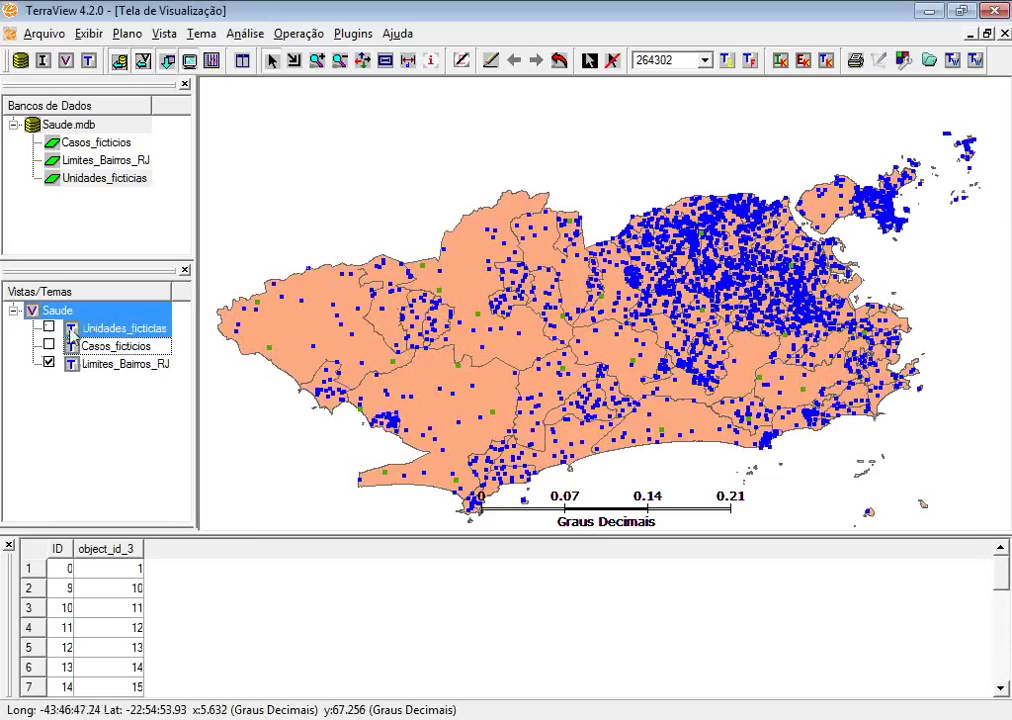
pyautogui.click(385, 60)
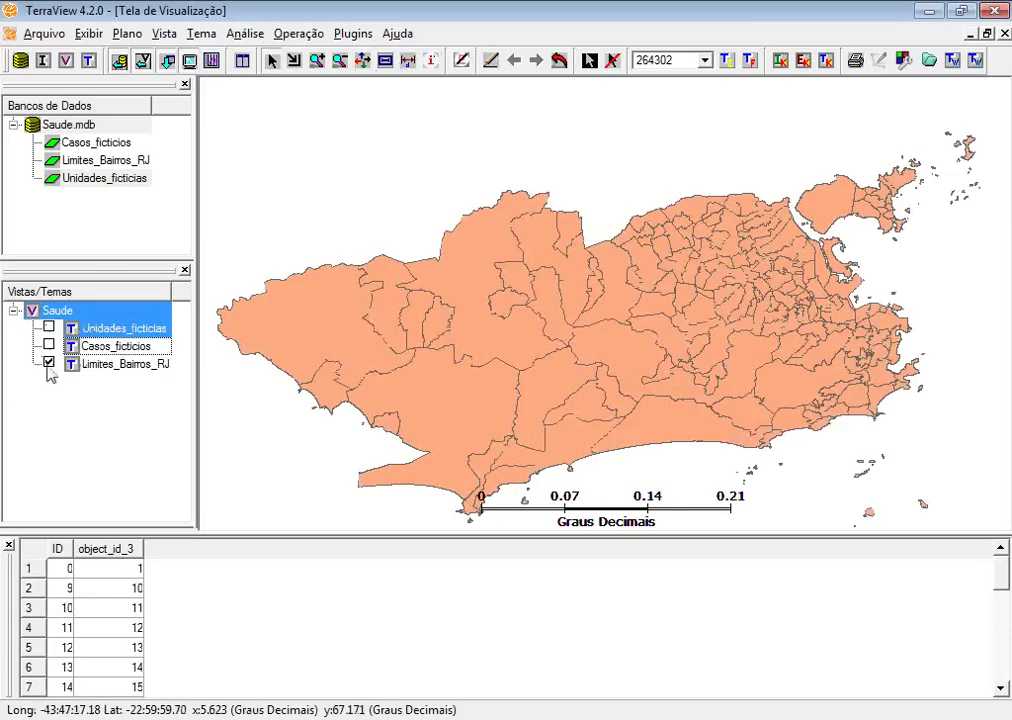
pyautogui.click(122, 366)
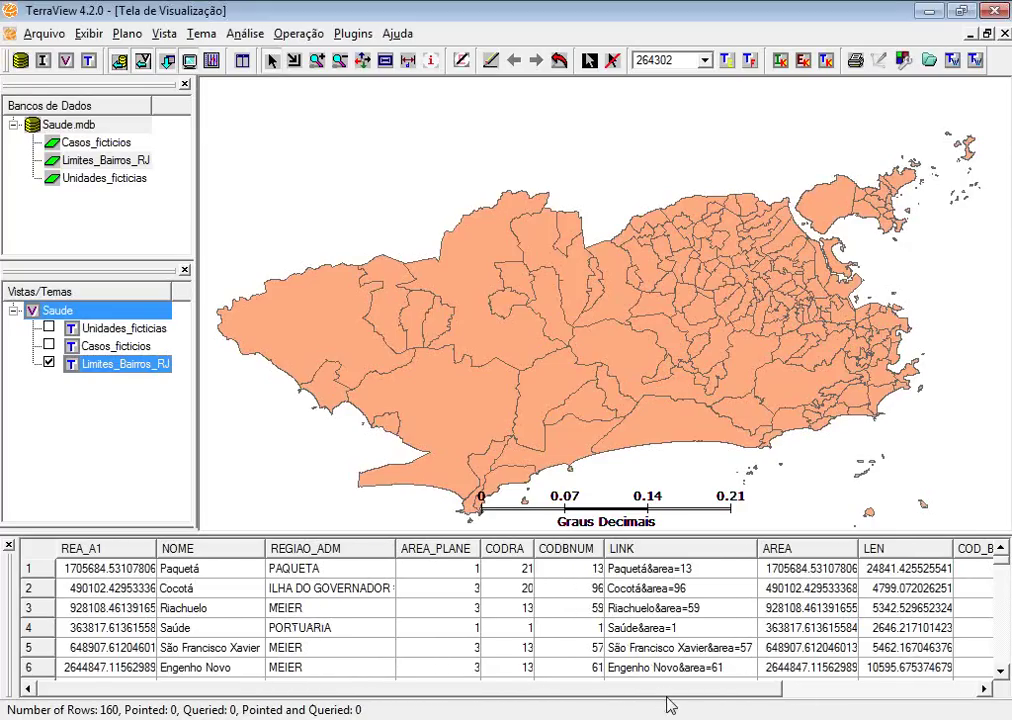
pyautogui.moveTo(669, 687); pyautogui.dragTo(897, 690)
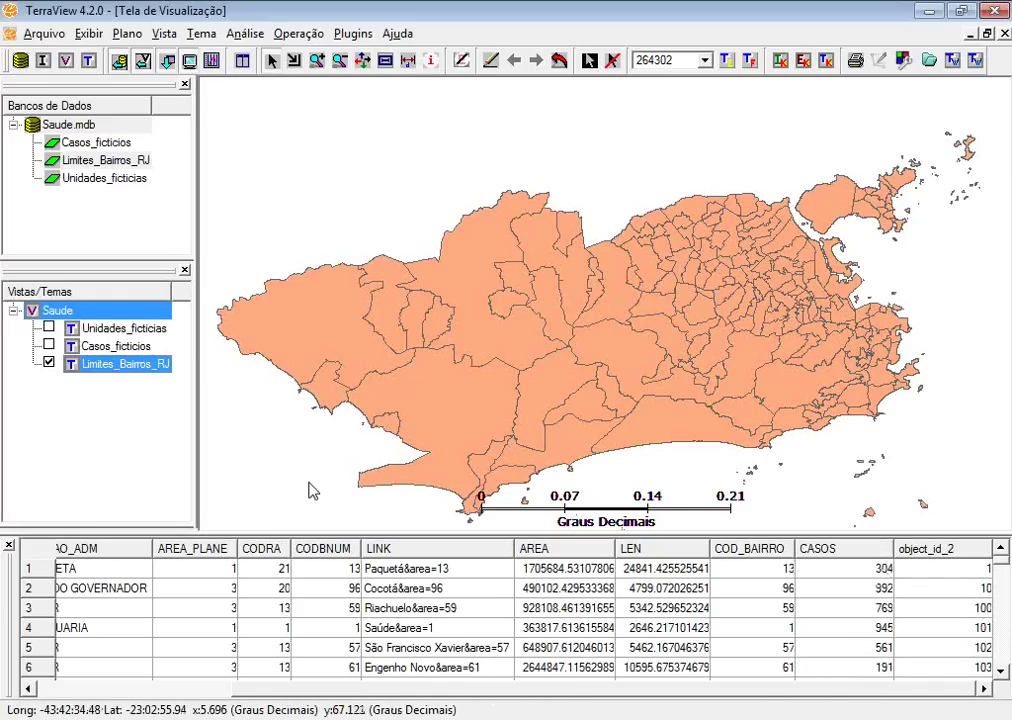
pyautogui.rightClick(97, 372)
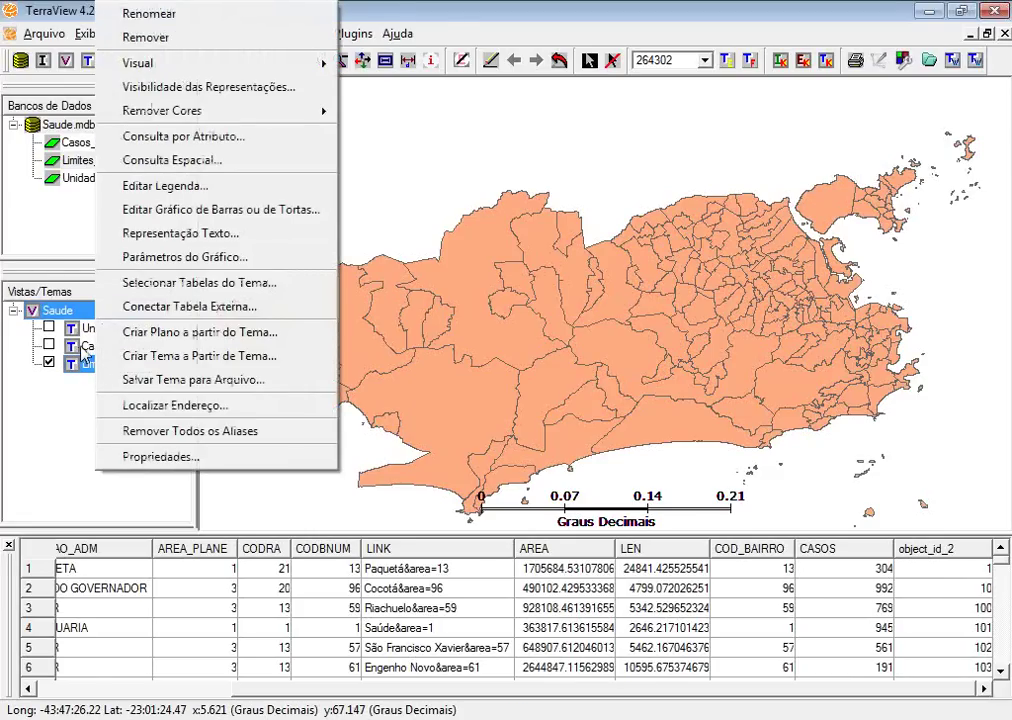
pyautogui.click(85, 346)
pyautogui.click(102, 330)
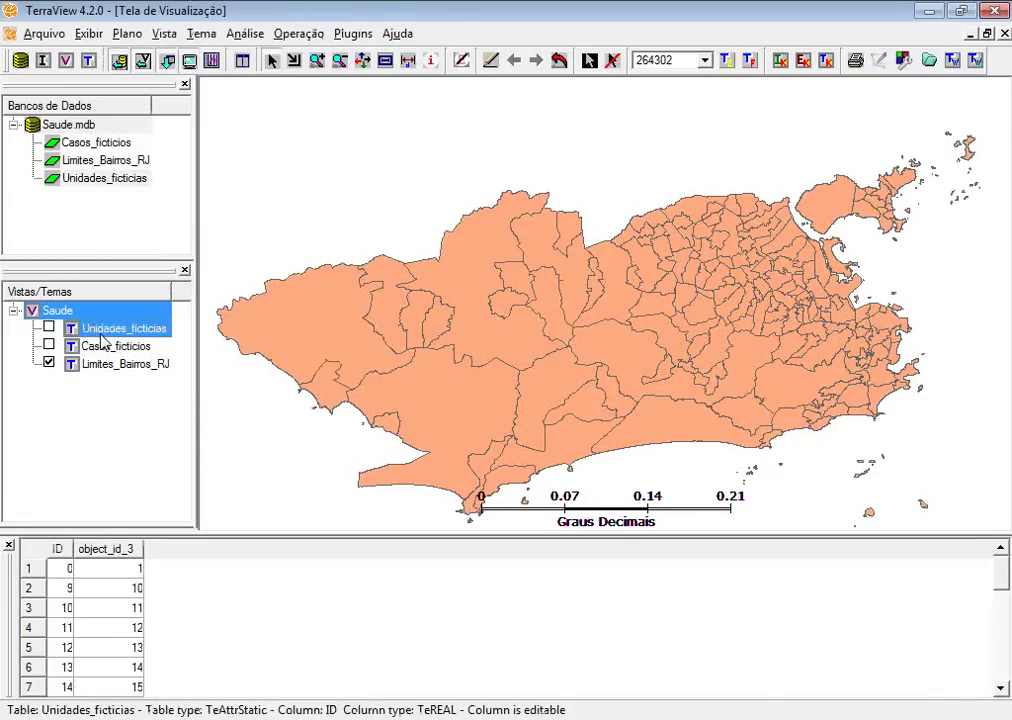
pyautogui.rightClick(101, 367)
pyautogui.click(92, 368)
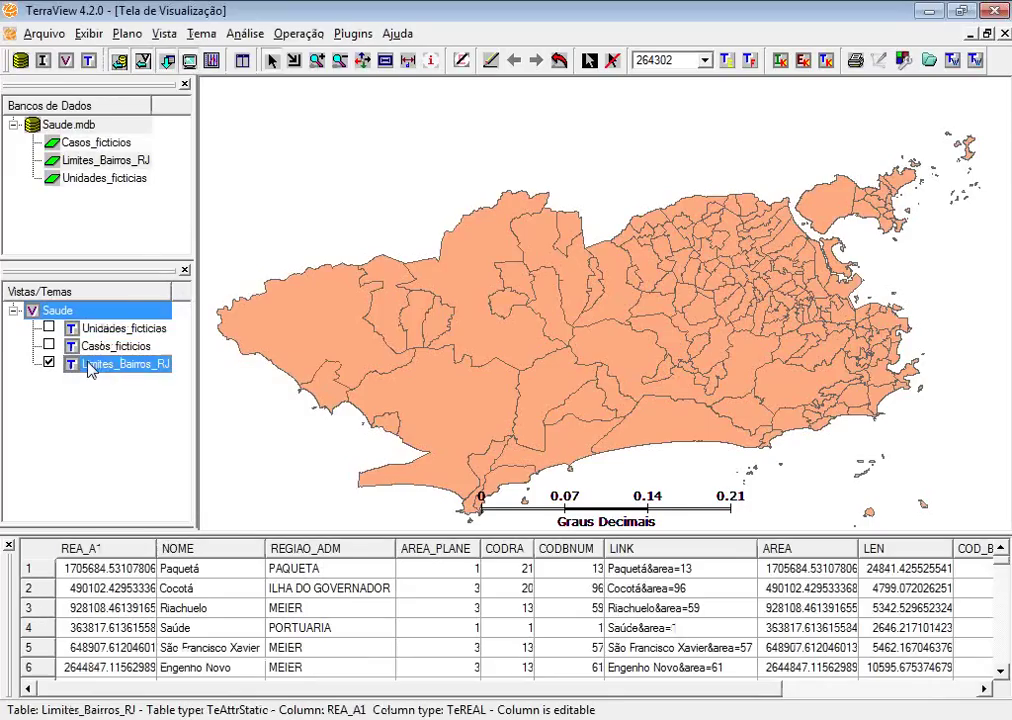
# Create a legend for Limites_Bairros_RJ grouped by the CASOS attribute in equal steps (Passos Iguais) with 5 slices
pyautogui.rightClick(91, 369)
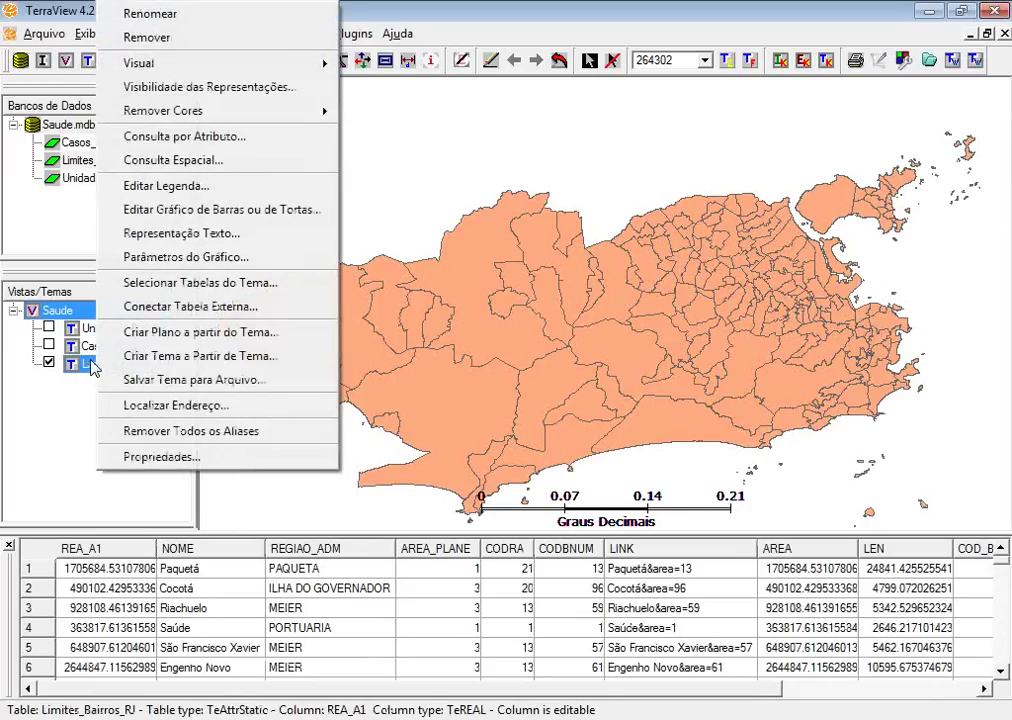
pyautogui.click(239, 193)
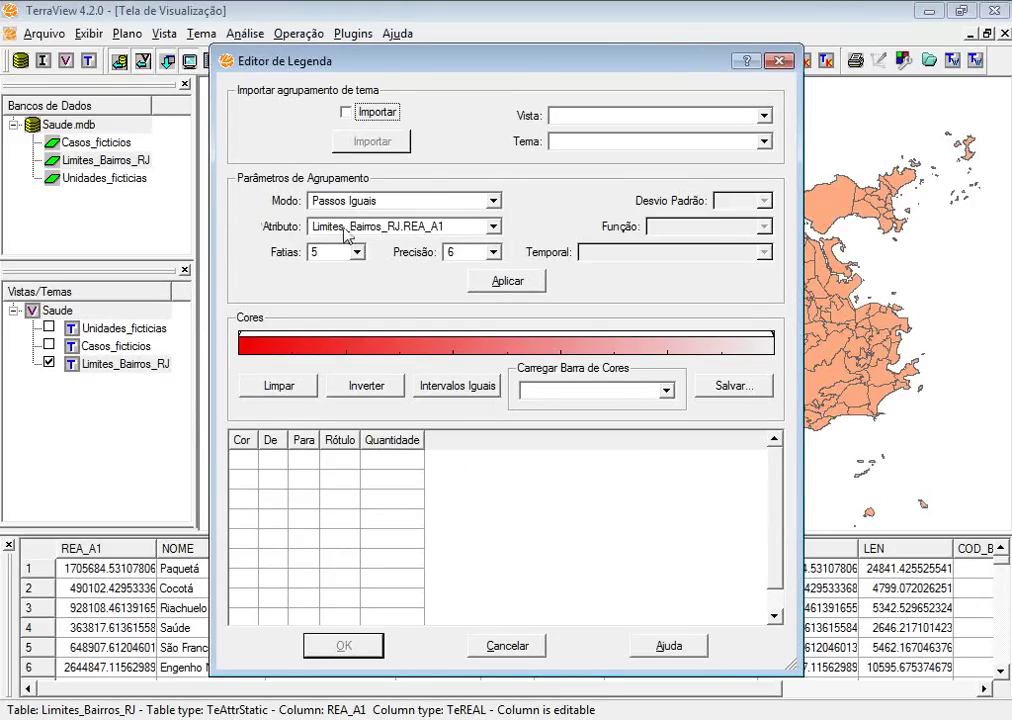
pyautogui.click(491, 227)
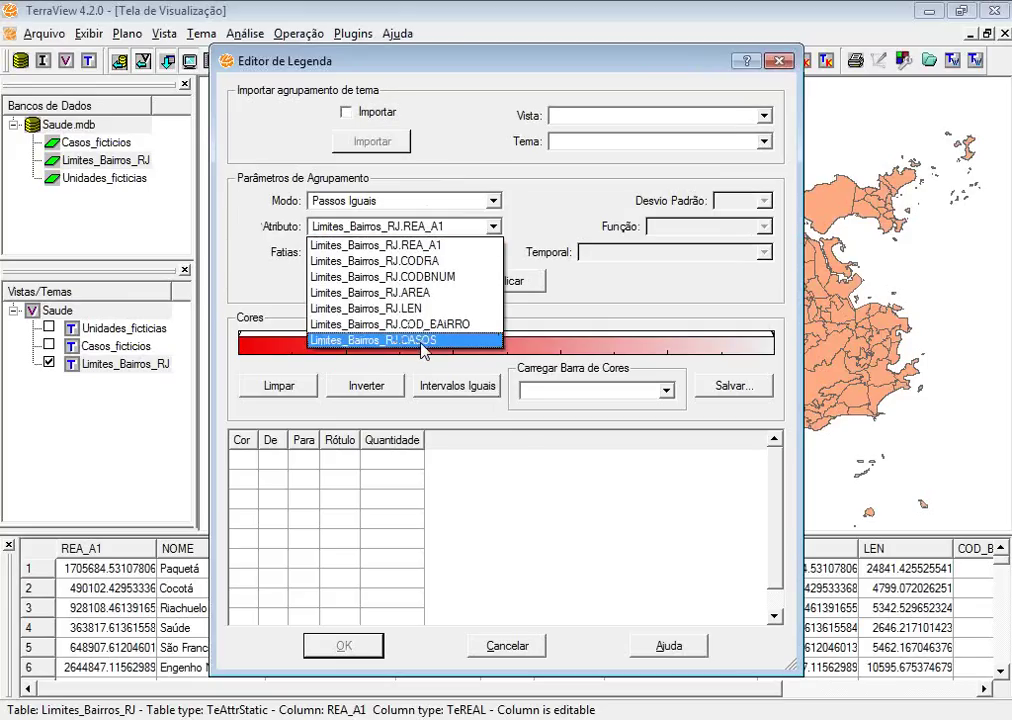
pyautogui.click(424, 341)
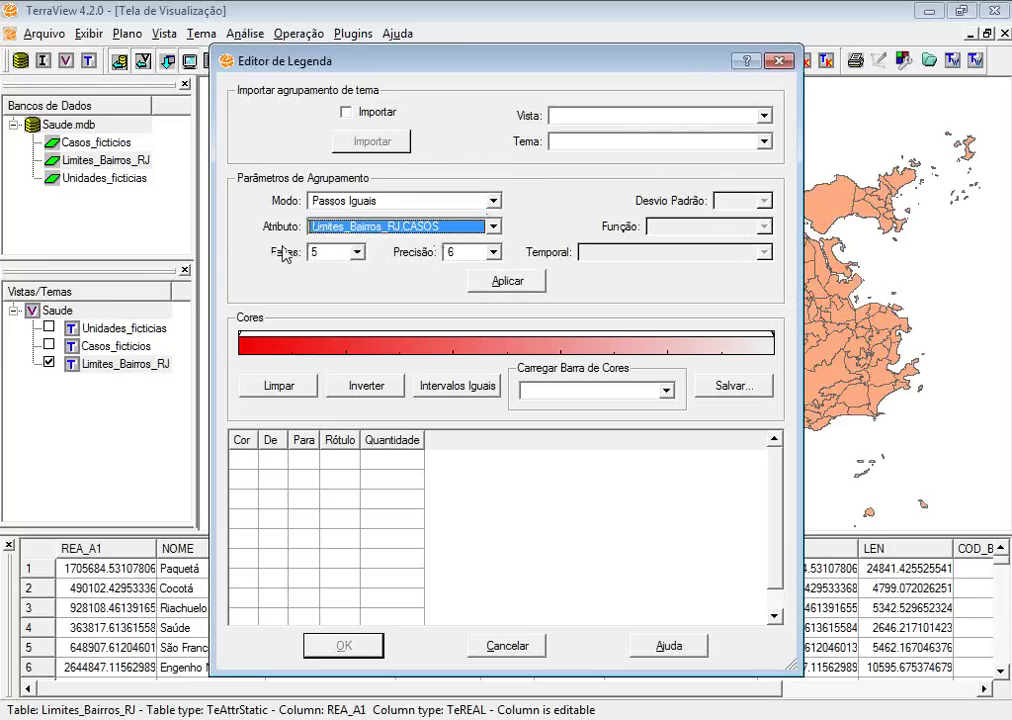
pyautogui.click(498, 283)
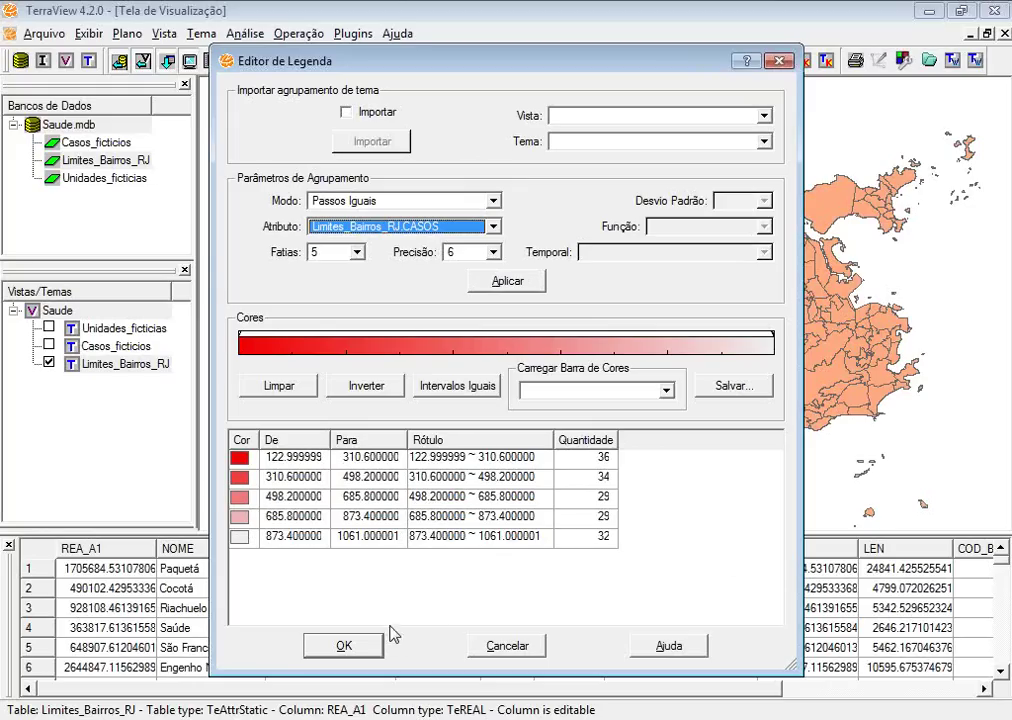
pyautogui.click(343, 645)
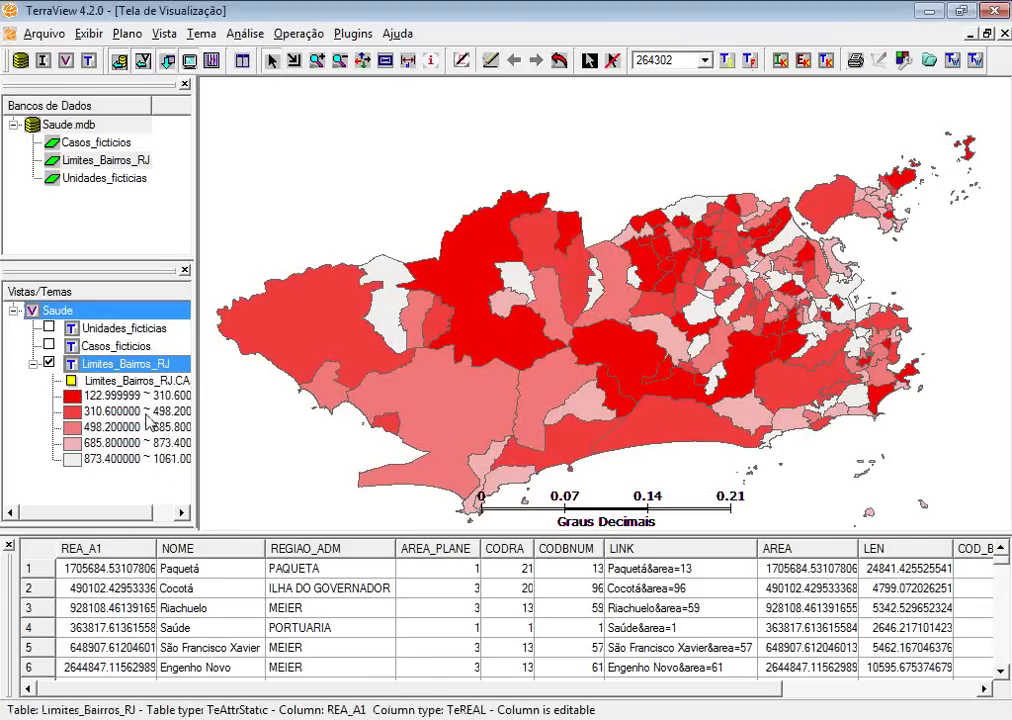
# Make Unidades_ficticias the active theme, show it together with the classified Limites_Bairros_RJ theme, and redraw the map
pyautogui.click(110, 329)
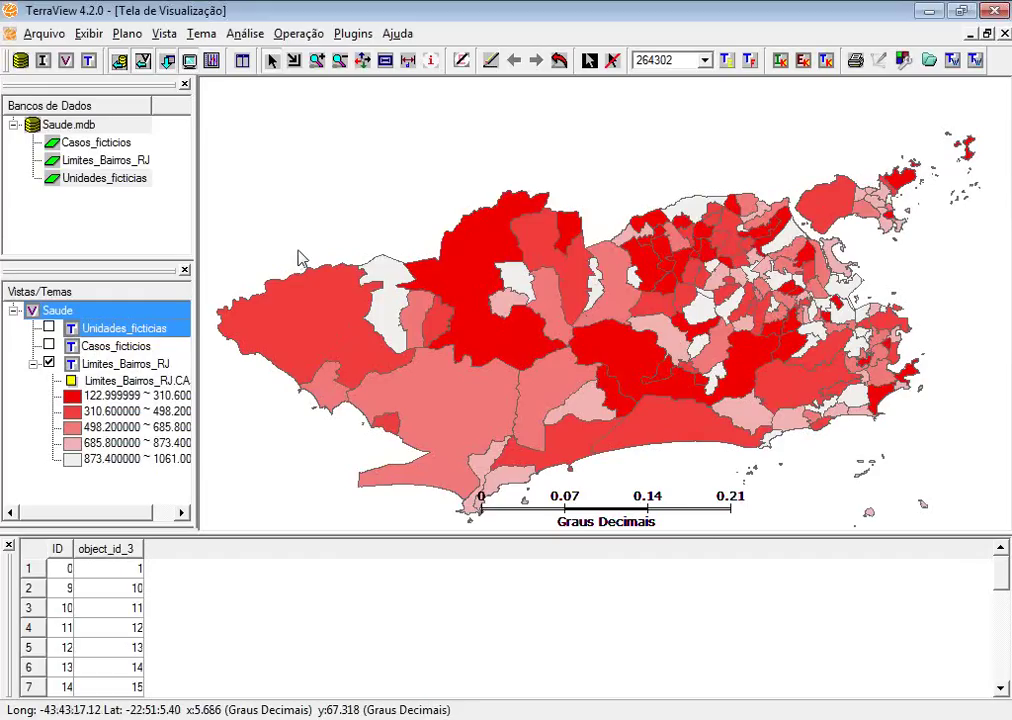
pyautogui.click(48, 364)
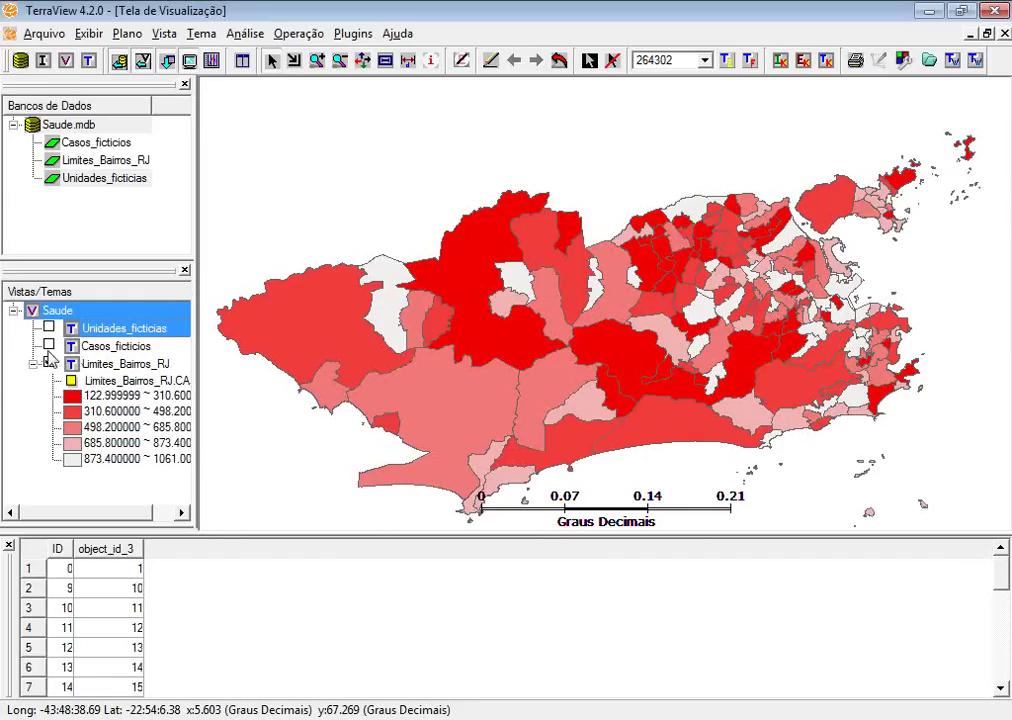
pyautogui.click(48, 326)
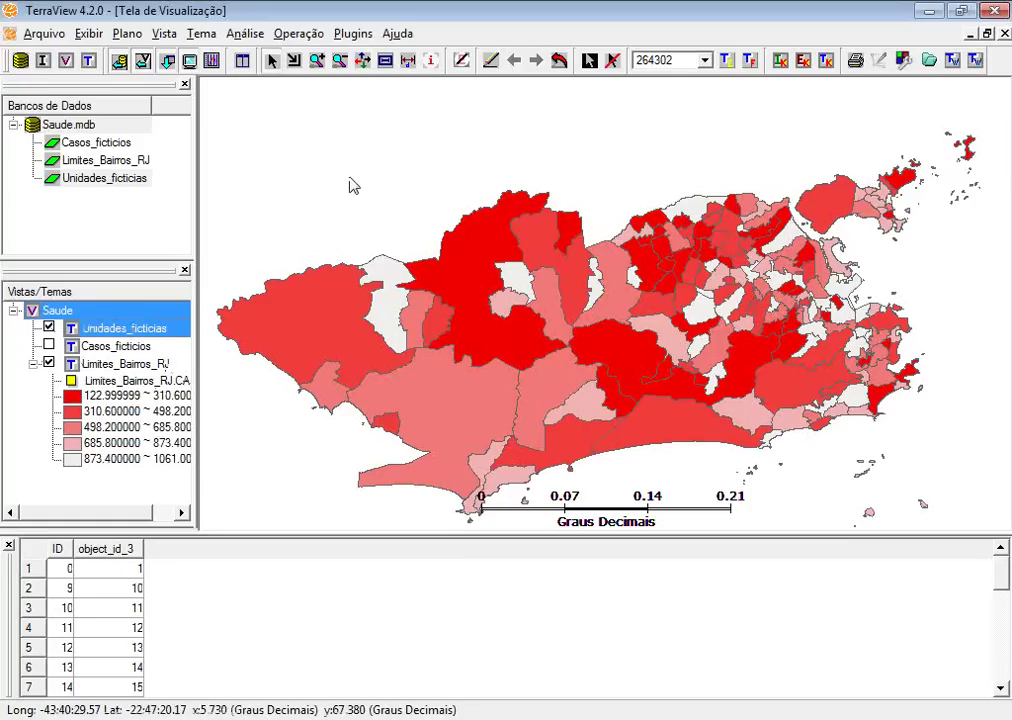
pyautogui.click(492, 63)
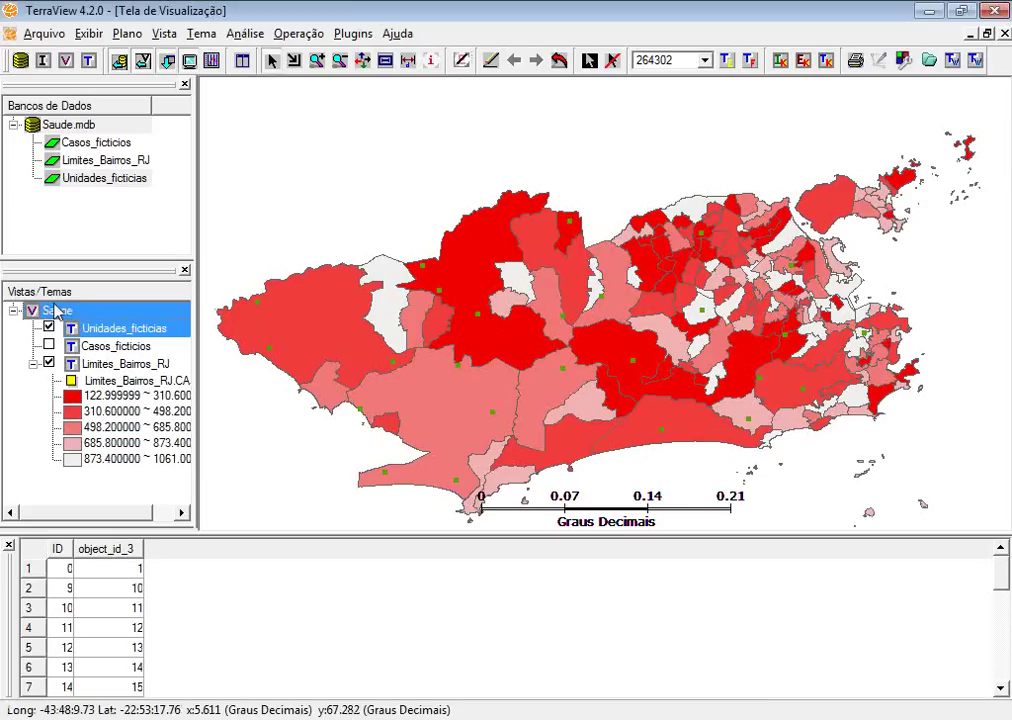
# Set up a buffer operation in the Saude view for all Unidades_ficticias objects with a fixed distance of 1000
pyautogui.rightClick(51, 311)
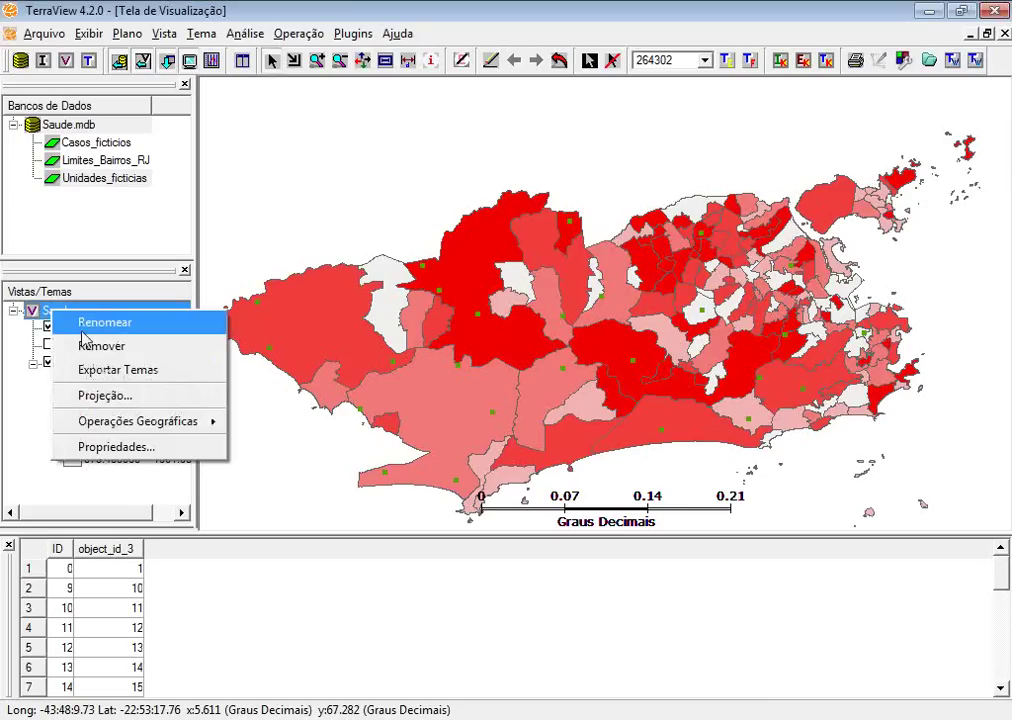
pyautogui.moveTo(85, 424)
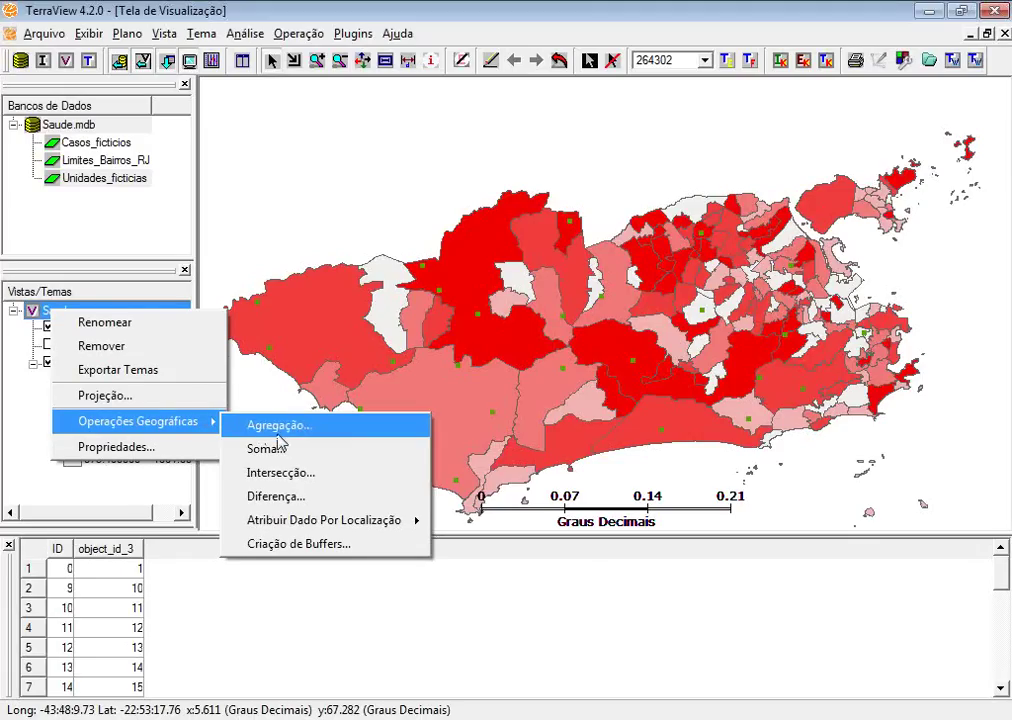
pyautogui.click(354, 544)
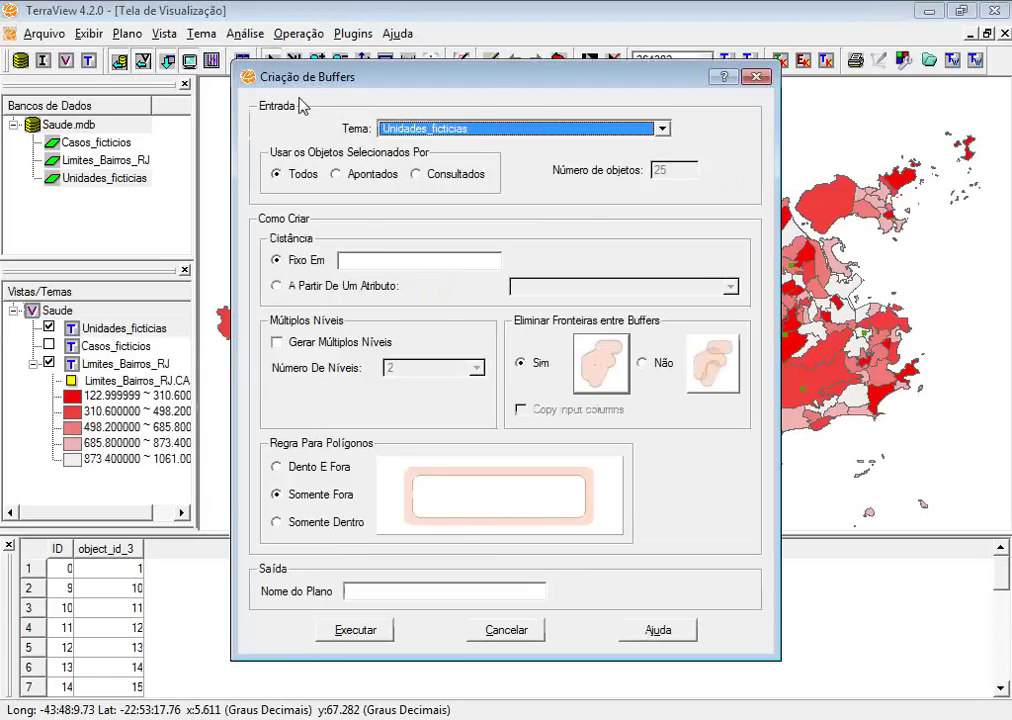
pyautogui.click(480, 130)
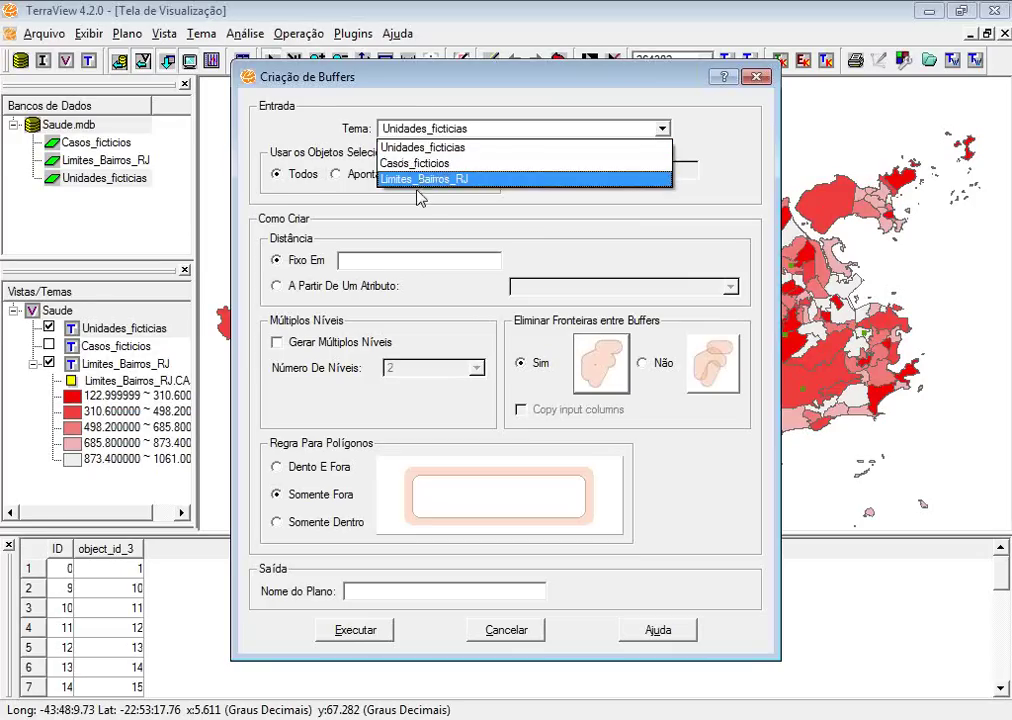
pyautogui.click(460, 150)
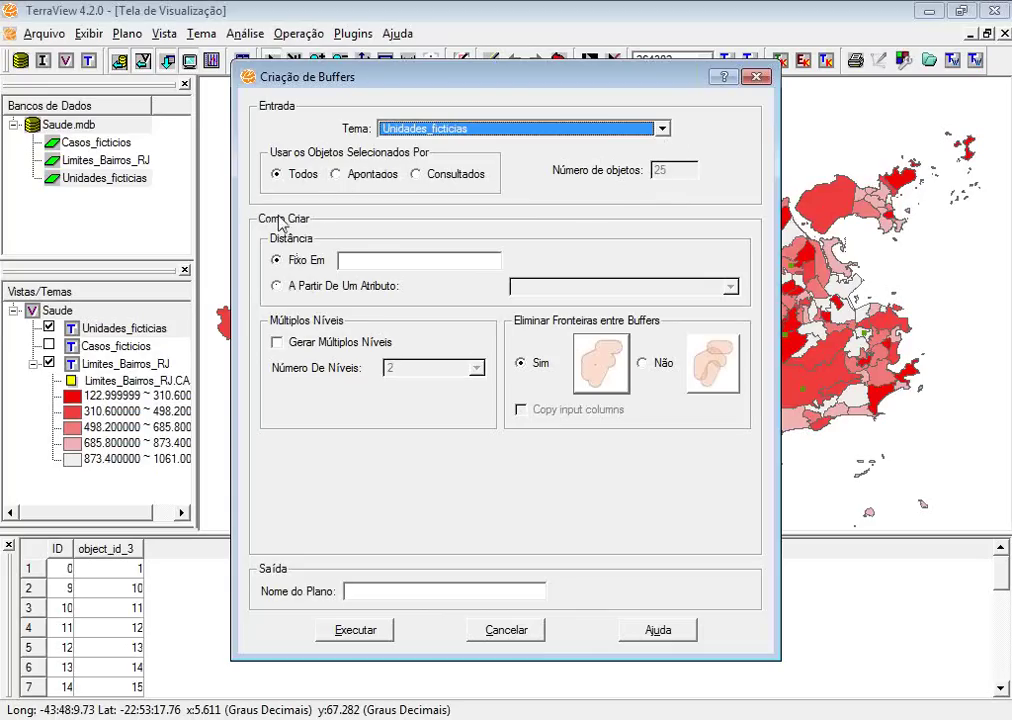
pyautogui.click(352, 259)
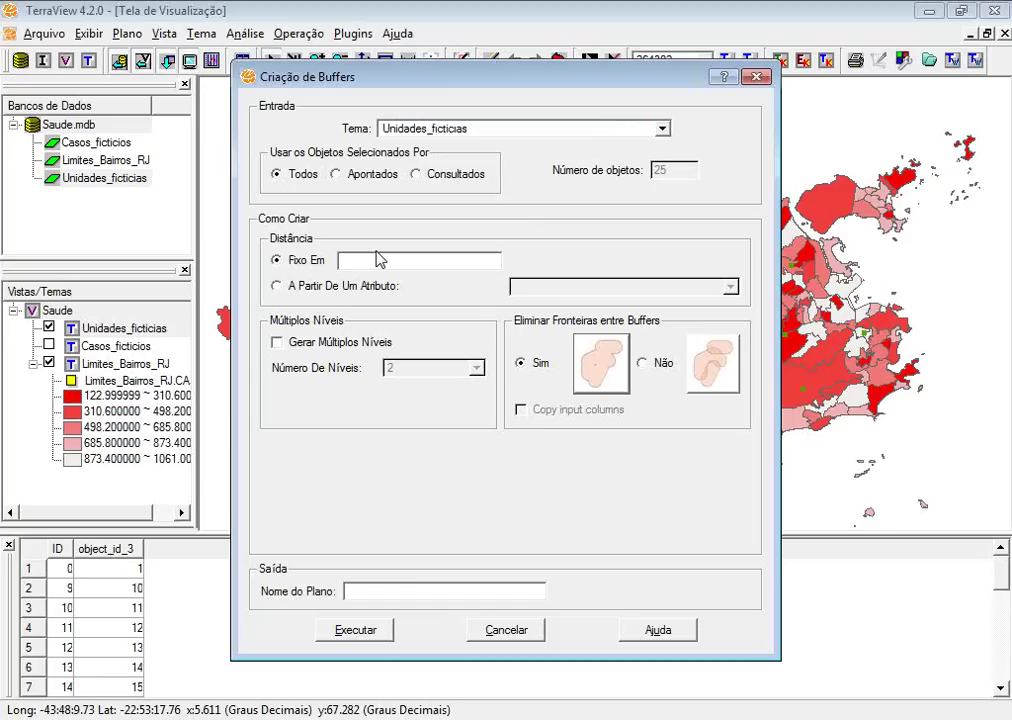
pyautogui.write('000')
# Name the output layer Buffer_1000, run the buffer creation, and display the resulting data in the Saude view
pyautogui.click(346, 592)
pyautogui.write('Buf')
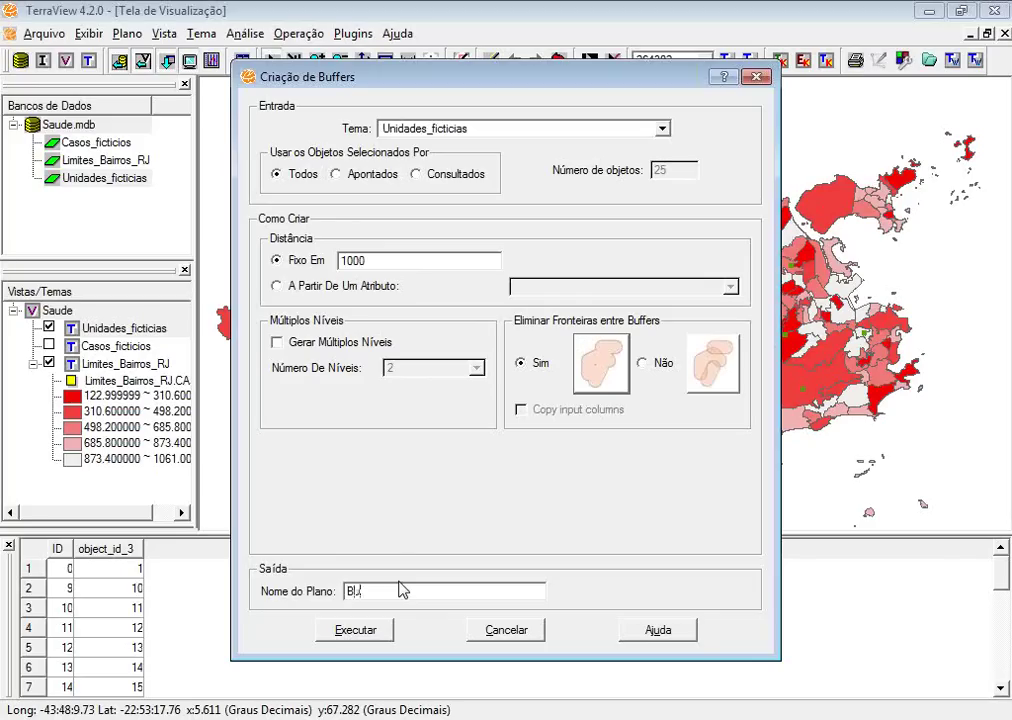
pyautogui.write('fer_1000')
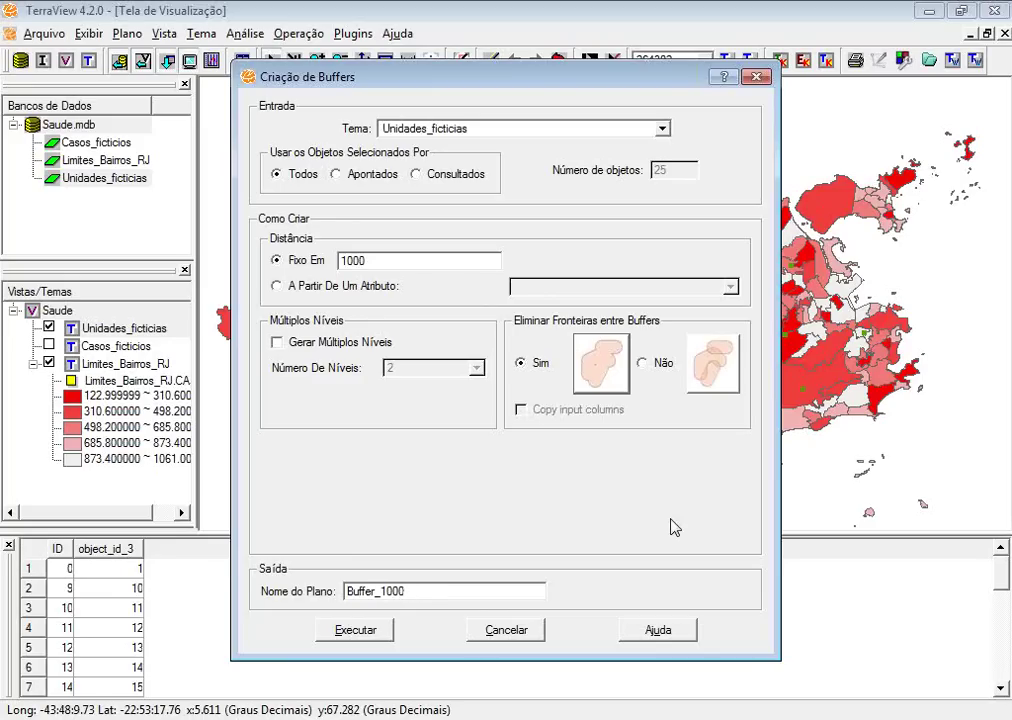
pyautogui.click(355, 629)
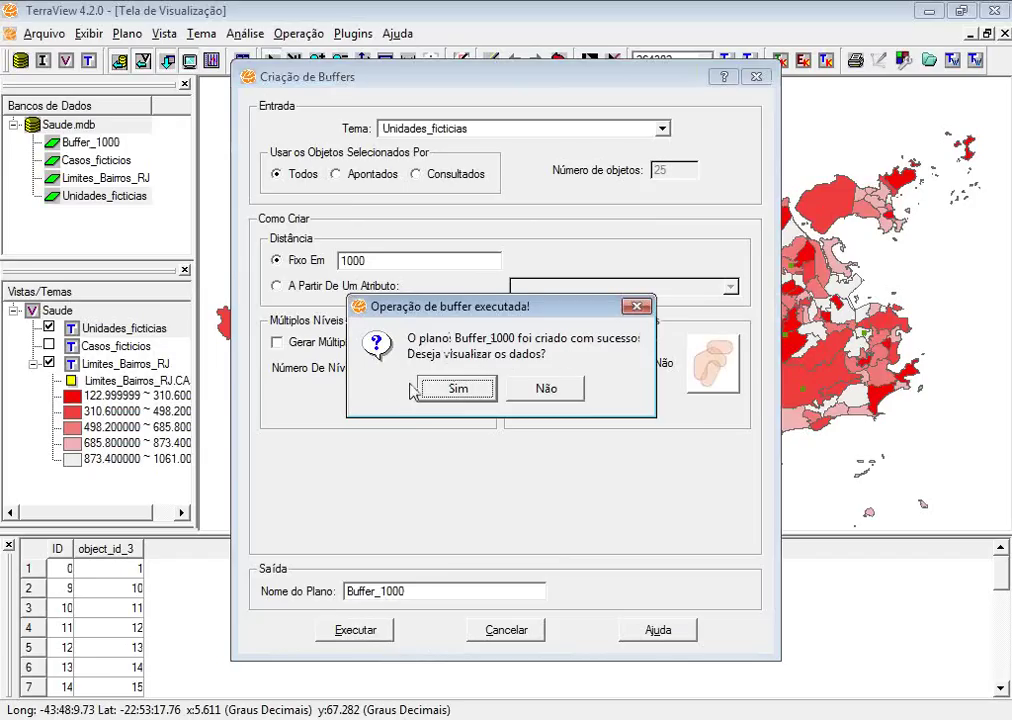
pyautogui.click(462, 388)
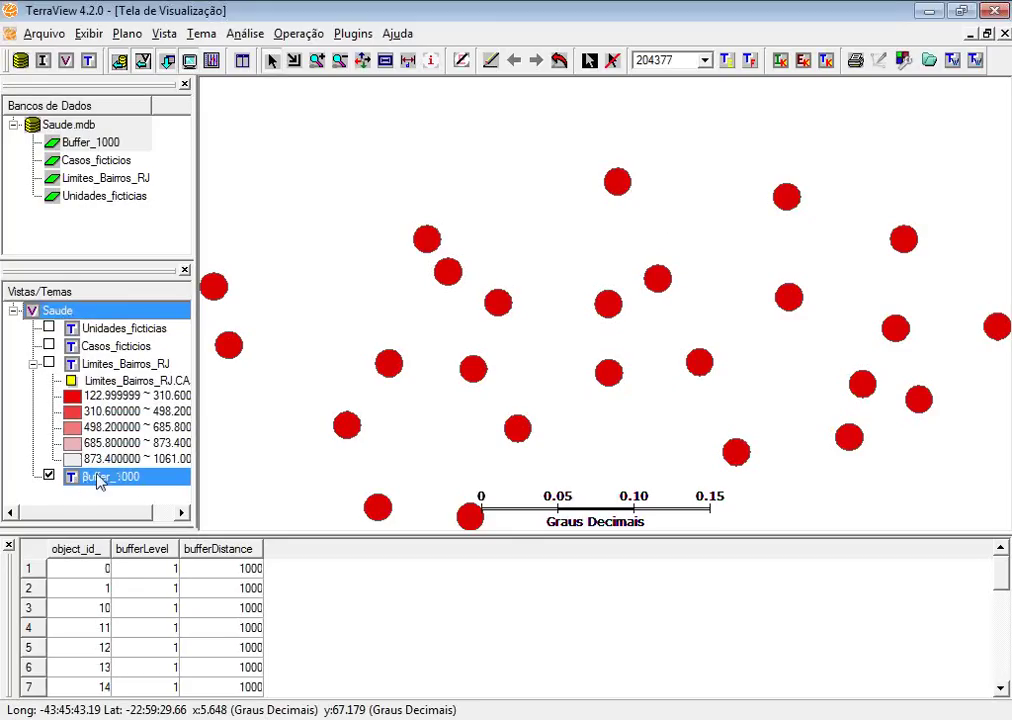
# Move the Buffer_1000 theme above Limites_Bairros_RJ, show Limites_Bairros_RJ and Unidades_ficticias with it, and redraw the map
pyautogui.moveTo(95, 480); pyautogui.dragTo(98, 370)
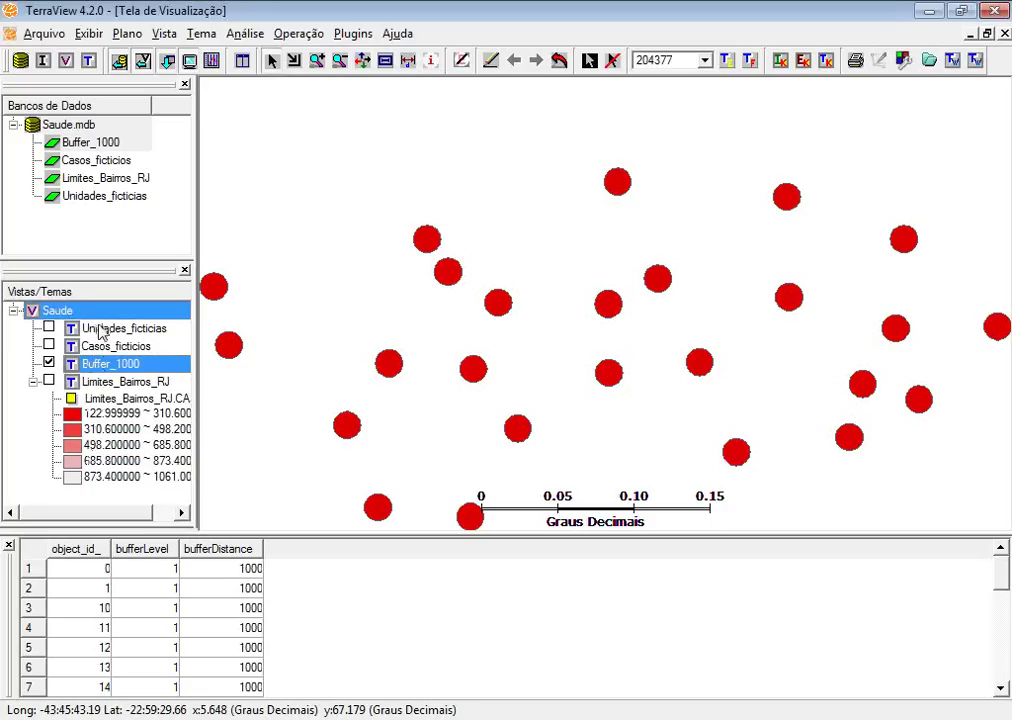
pyautogui.click(49, 381)
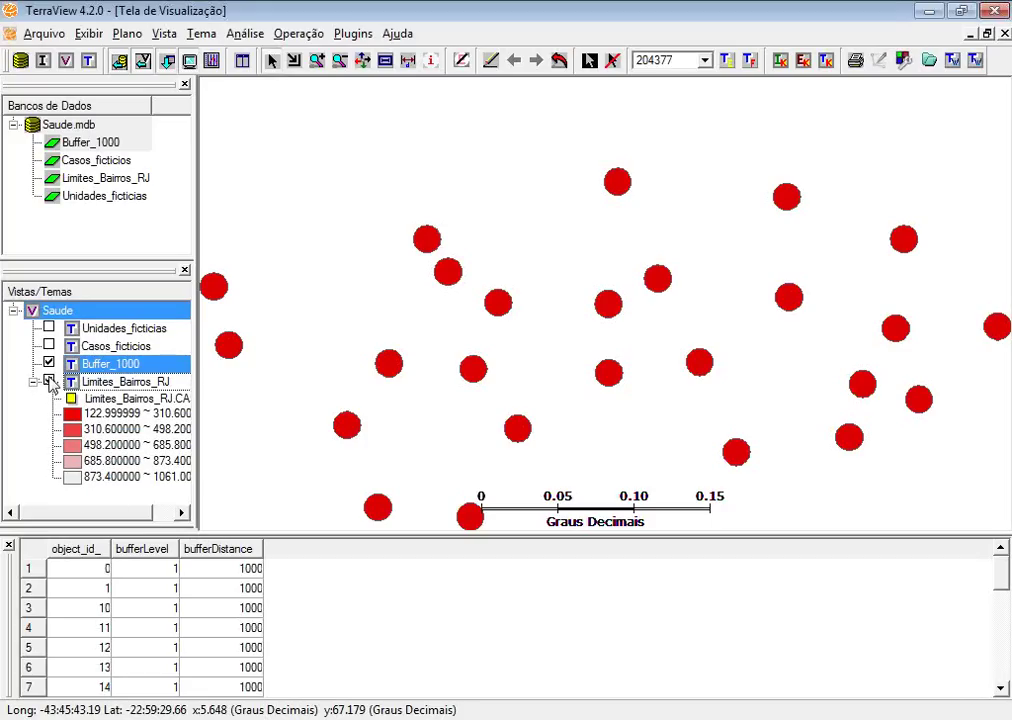
pyautogui.click(49, 327)
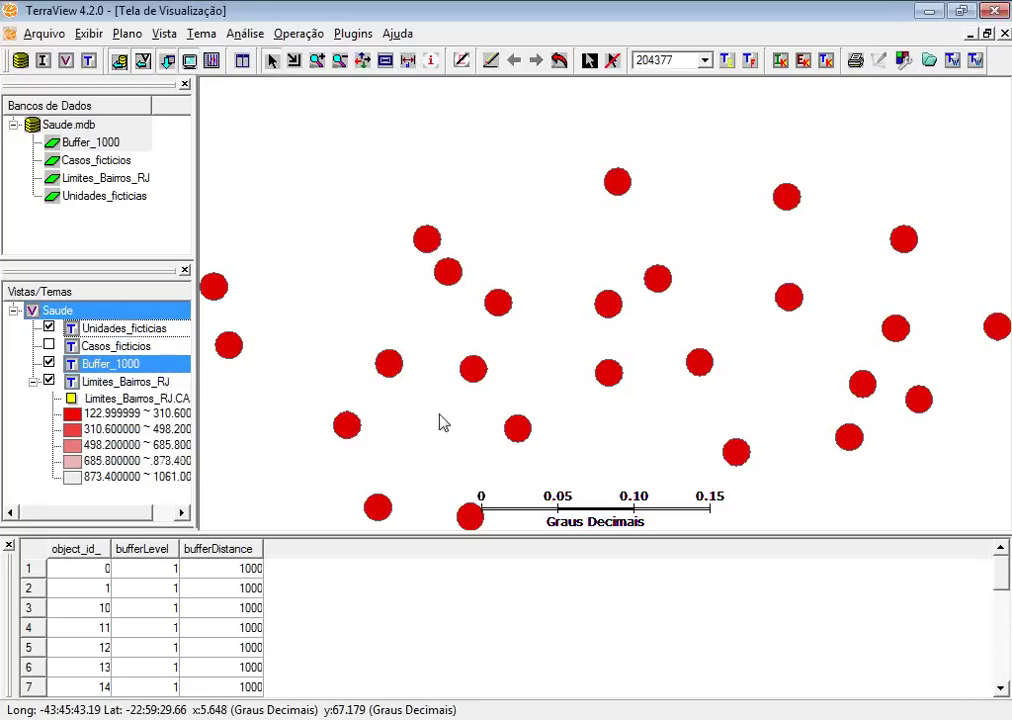
pyautogui.click(491, 62)
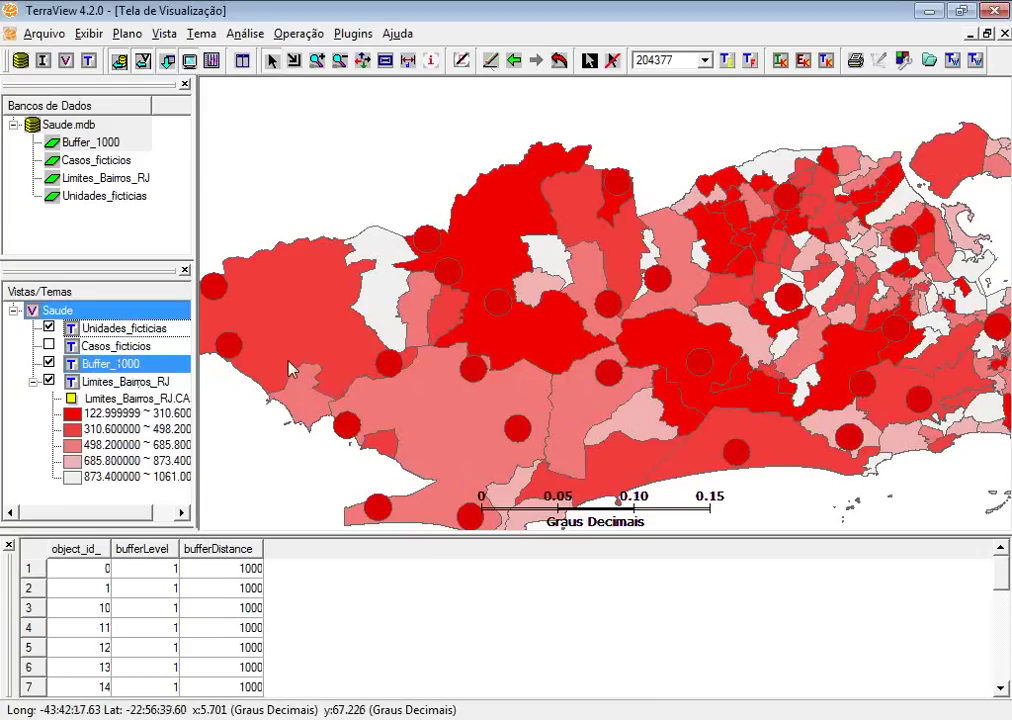
# Set the default polygon fill of the Buffer_1000 theme to olive grey (RGB 170, 170, 127) and apply it
pyautogui.rightClick(80, 364)
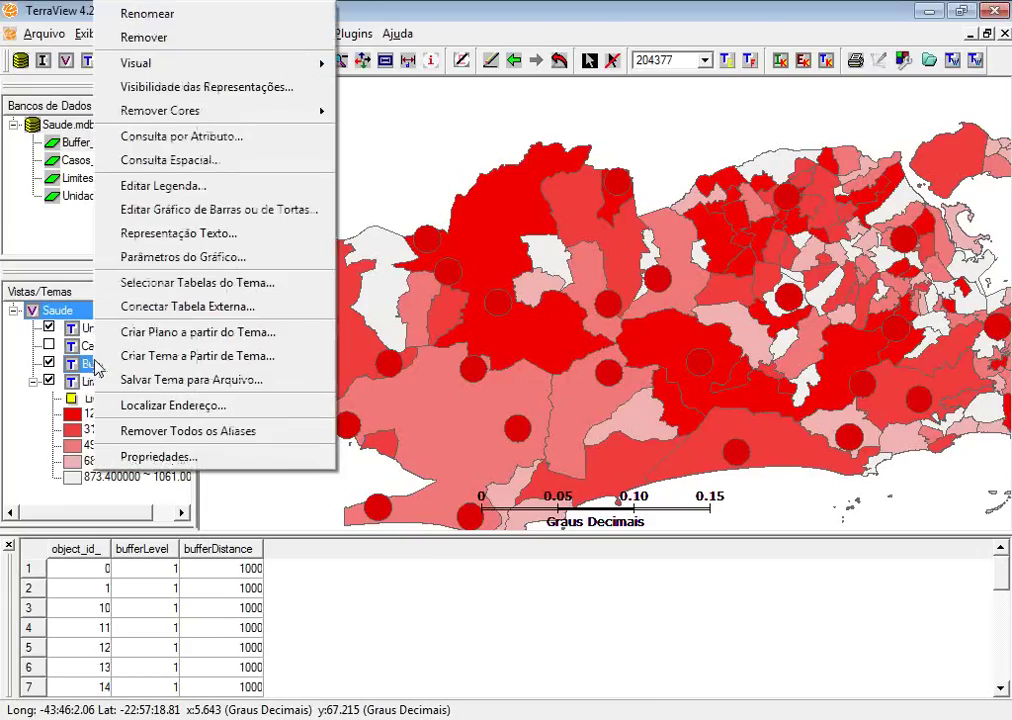
pyautogui.moveTo(270, 64)
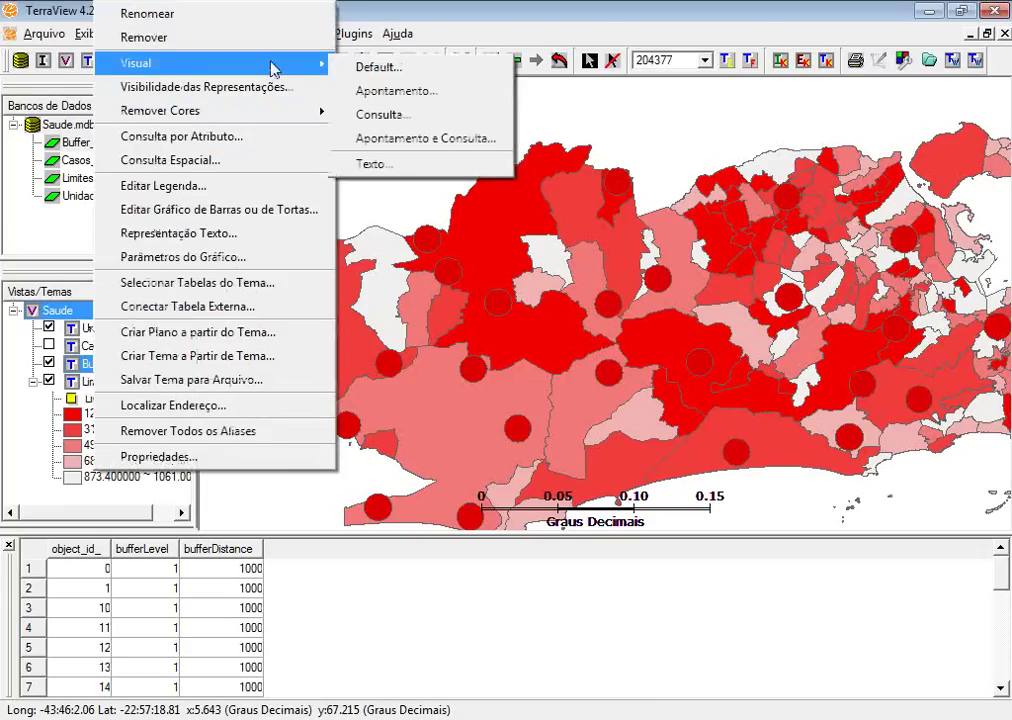
pyautogui.click(384, 66)
pyautogui.click(388, 313)
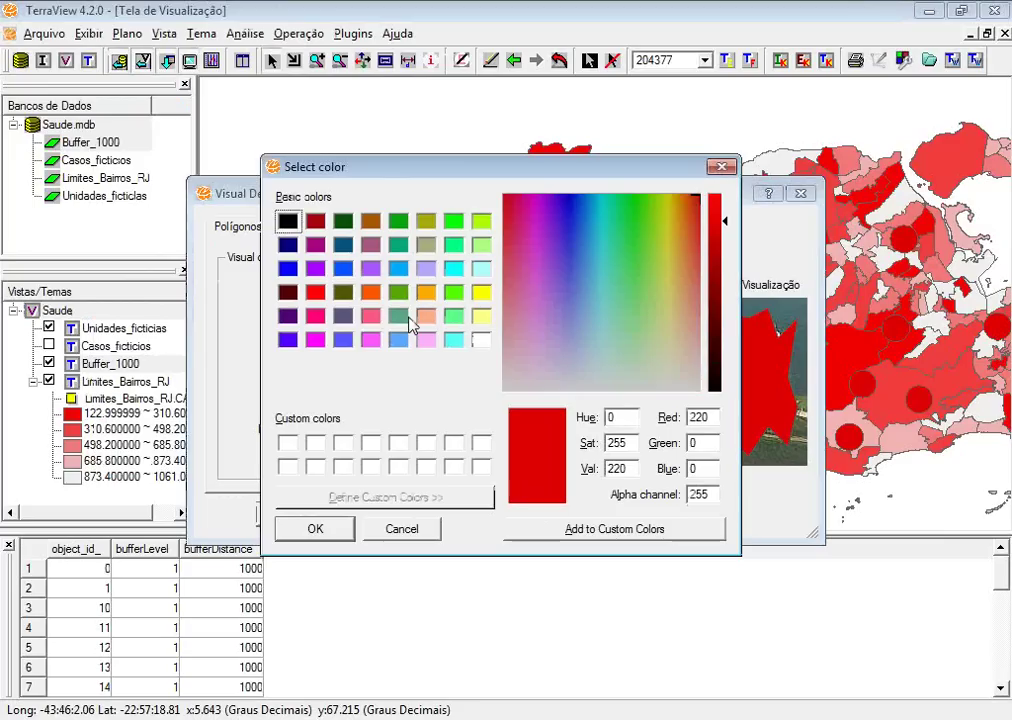
pyautogui.click(427, 246)
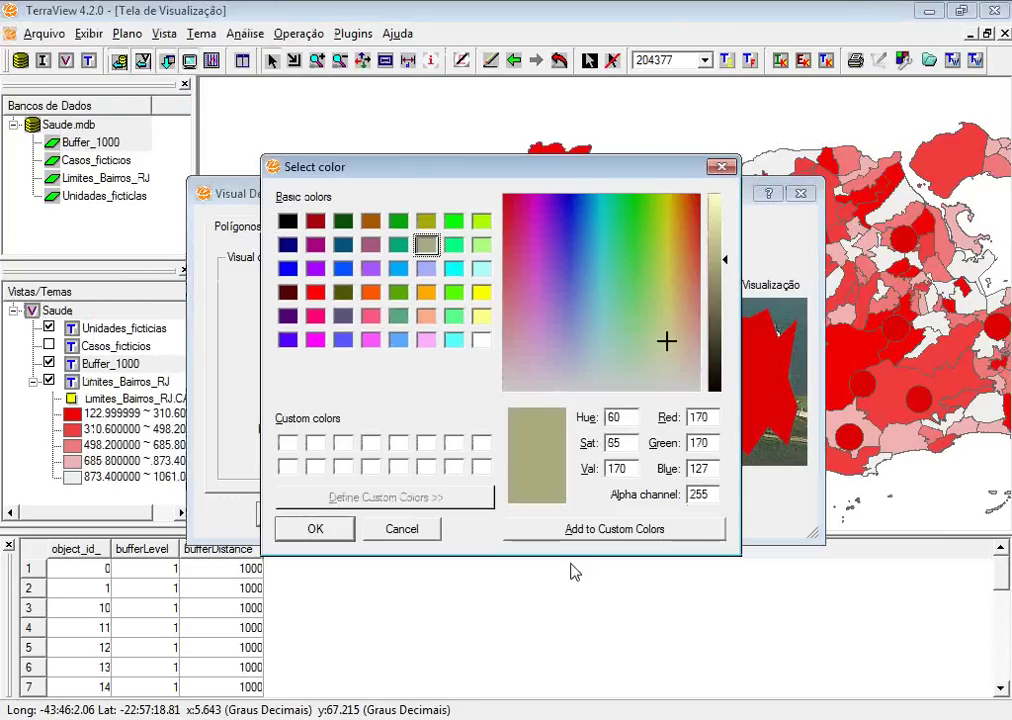
pyautogui.click(312, 528)
pyautogui.click(320, 517)
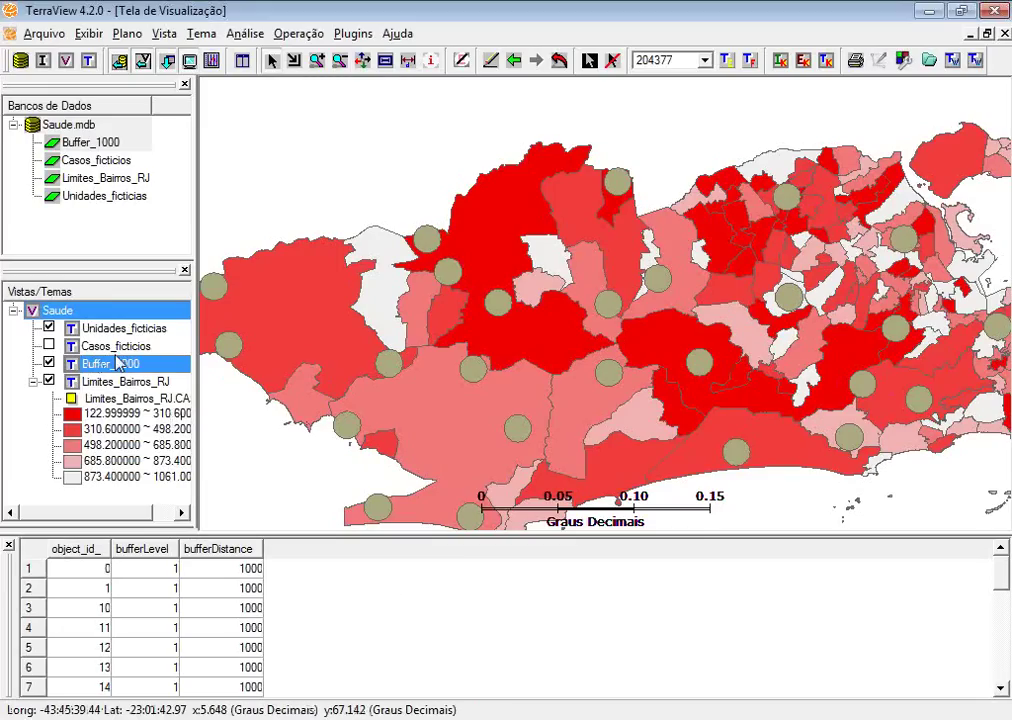
# Hide Buffer_1000 and Unidades_ficticias, show Casos_ficticios over Limites_Bairros_RJ, and redraw the map fitted to its full extent
pyautogui.click(49, 362)
pyautogui.click(49, 326)
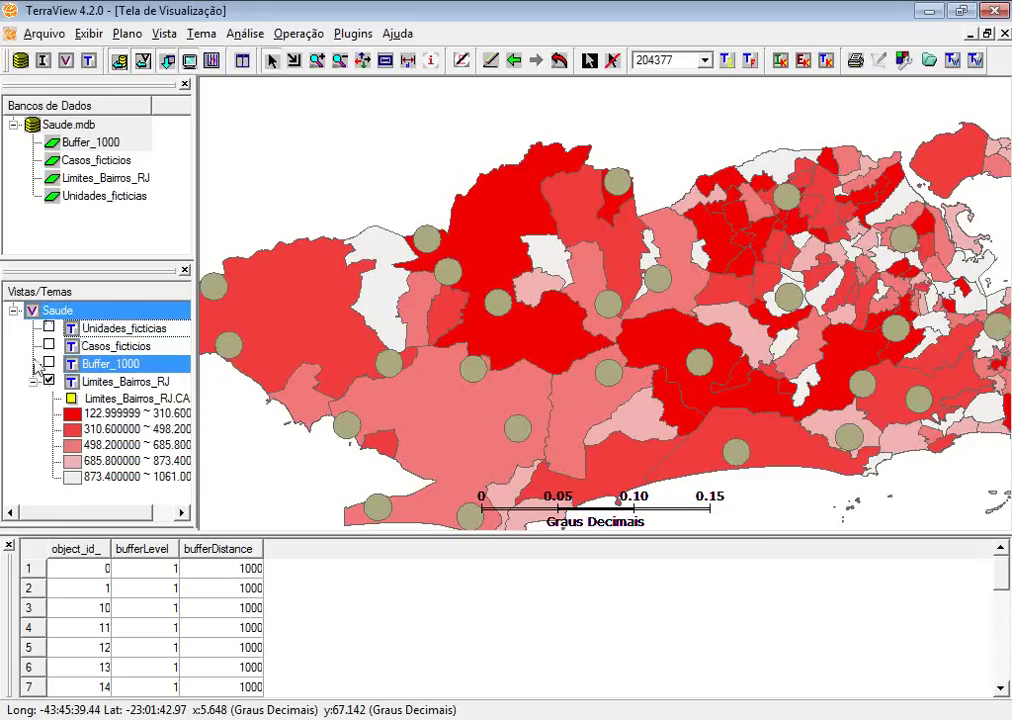
pyautogui.click(49, 344)
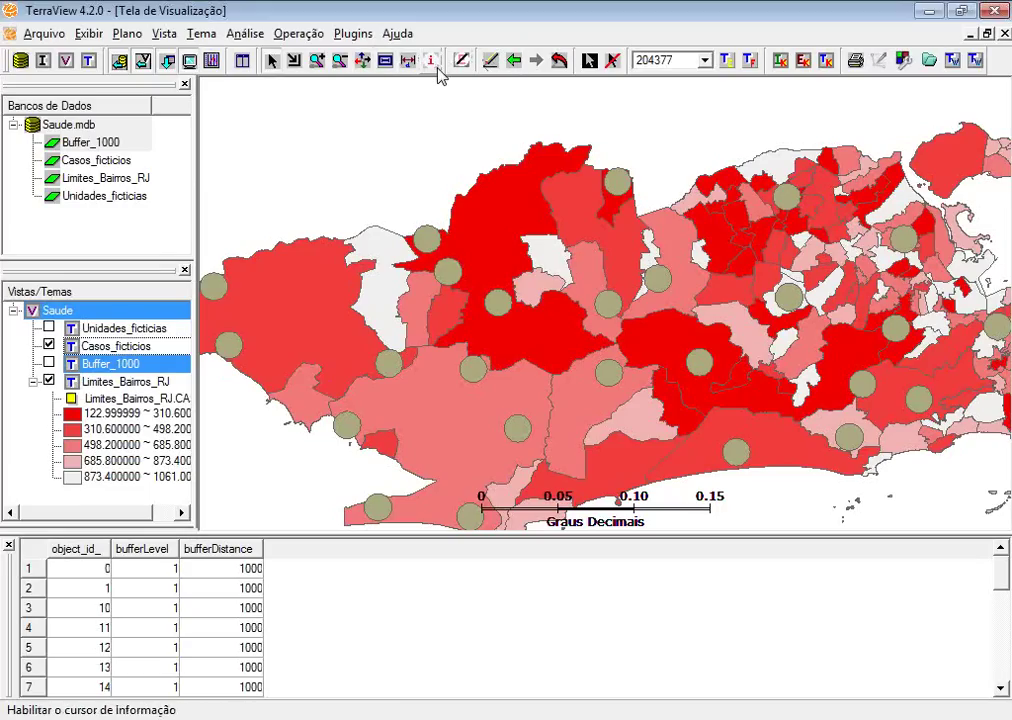
pyautogui.click(384, 60)
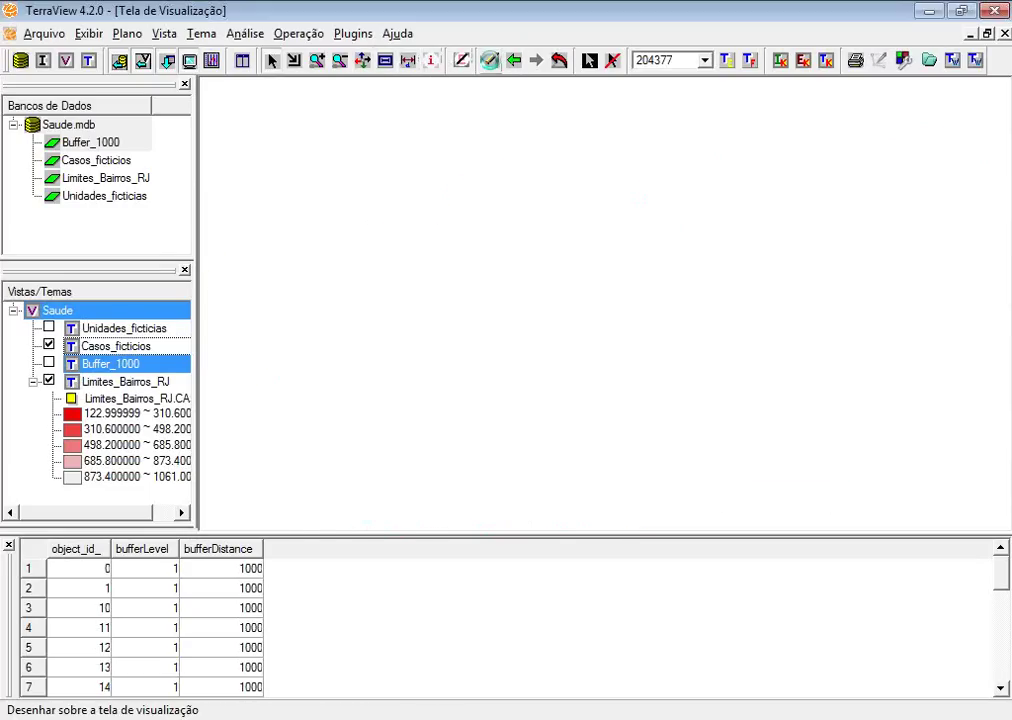
pyautogui.click(559, 60)
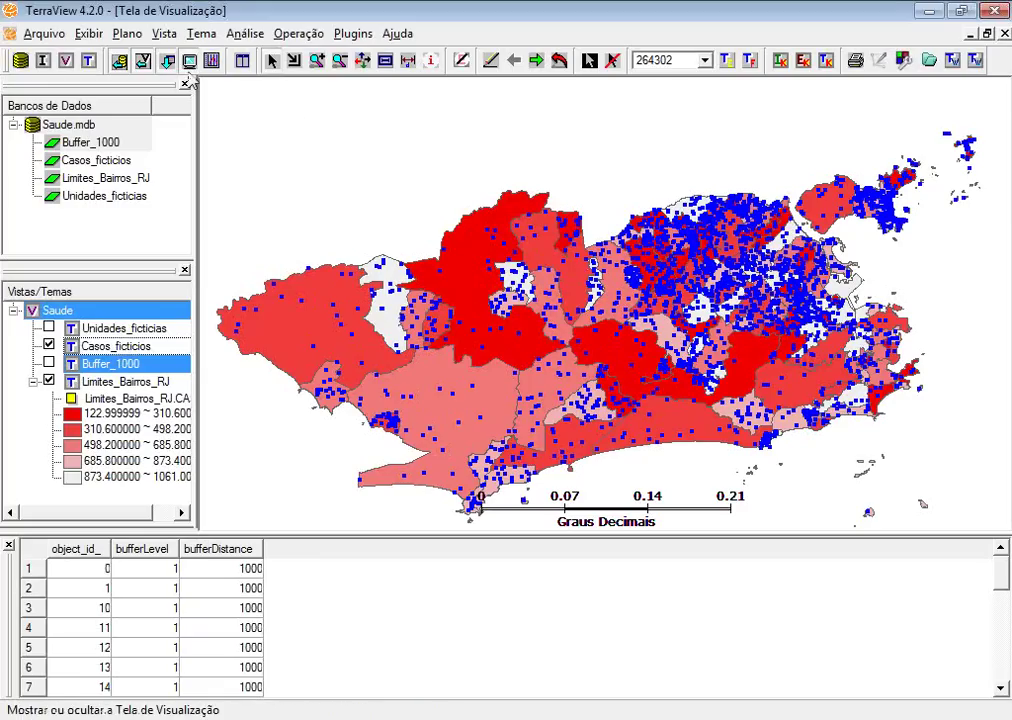
# Set up a kernel map with a grid over the events, 200 columns, and the output layer name Kernel_200
pyautogui.click(248, 40)
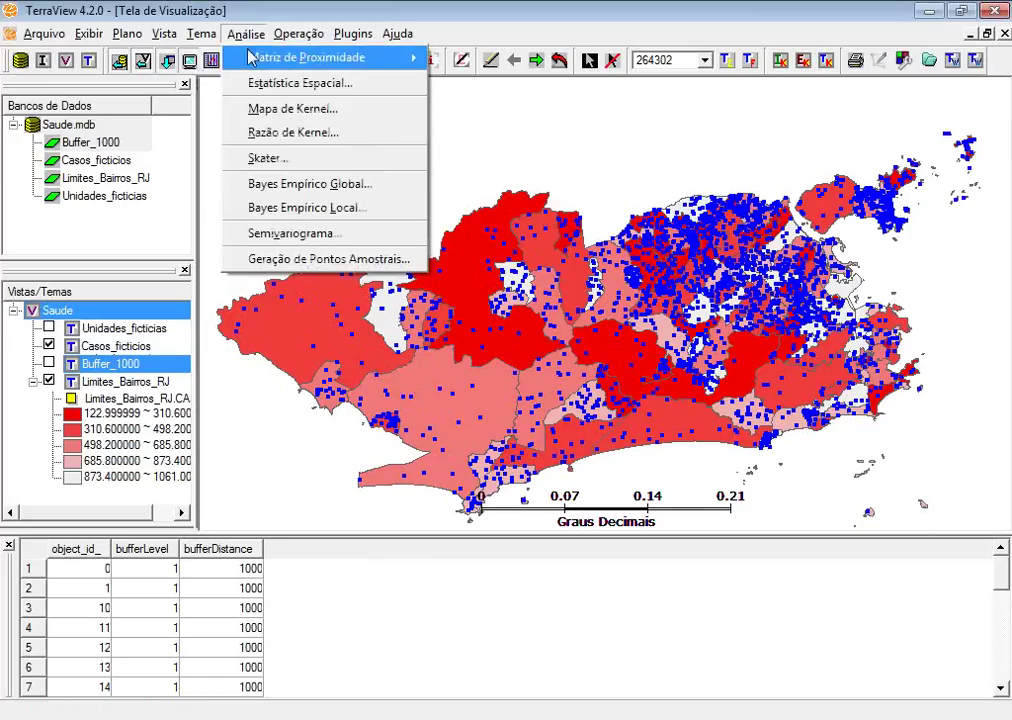
pyautogui.click(272, 116)
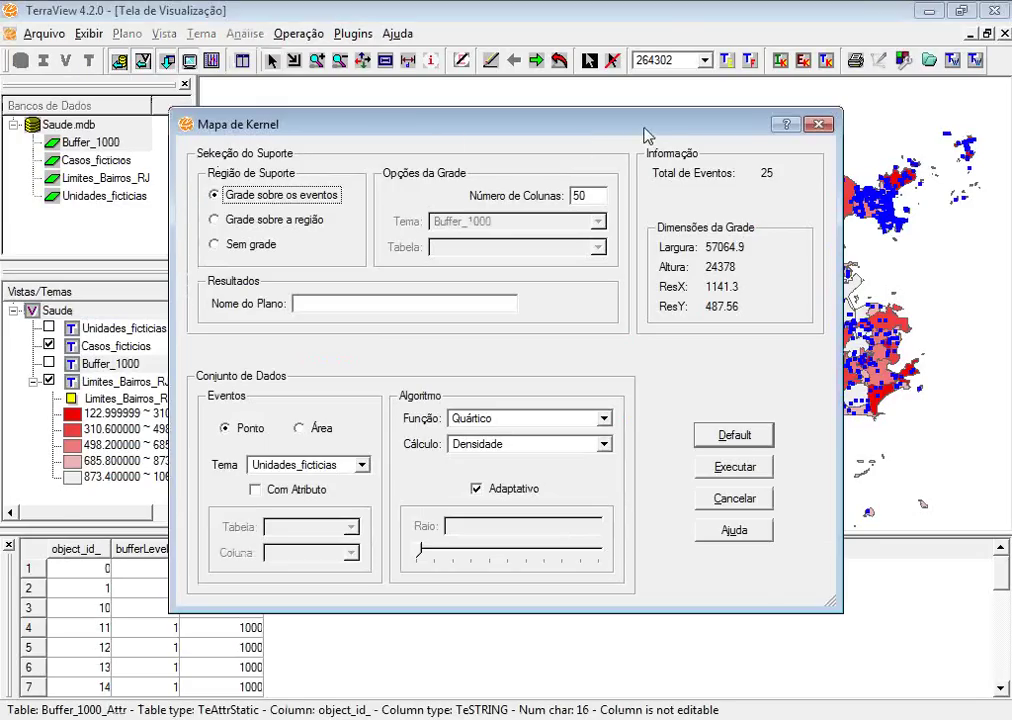
pyautogui.moveTo(652, 130); pyautogui.dragTo(567, 154)
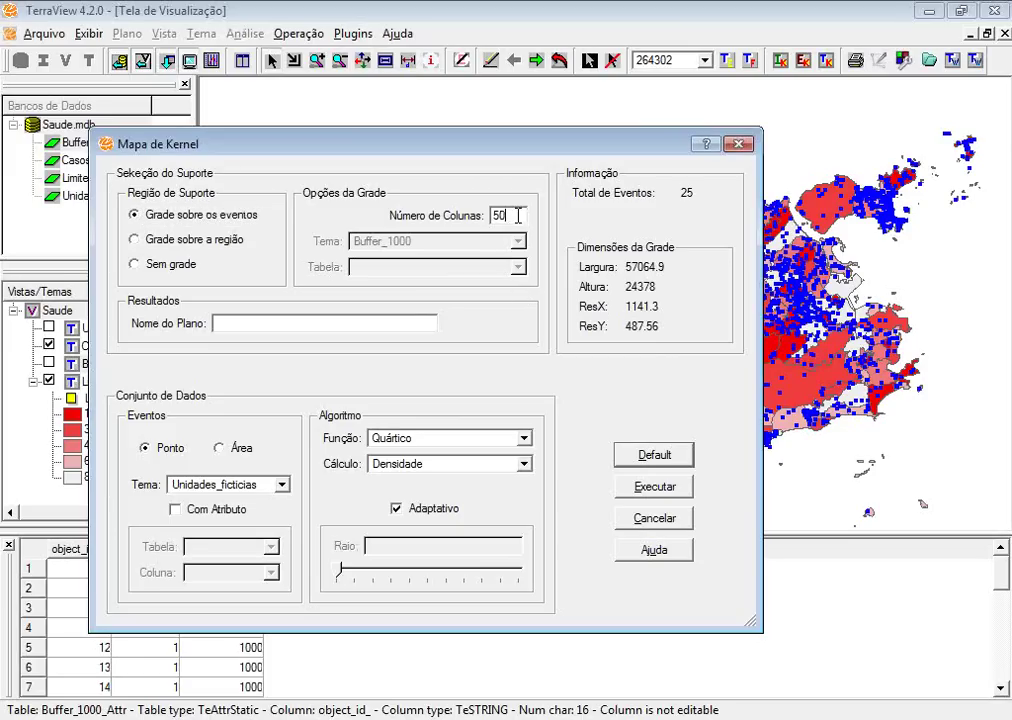
pyautogui.moveTo(517, 215); pyautogui.dragTo(481, 210)
pyautogui.write('200')
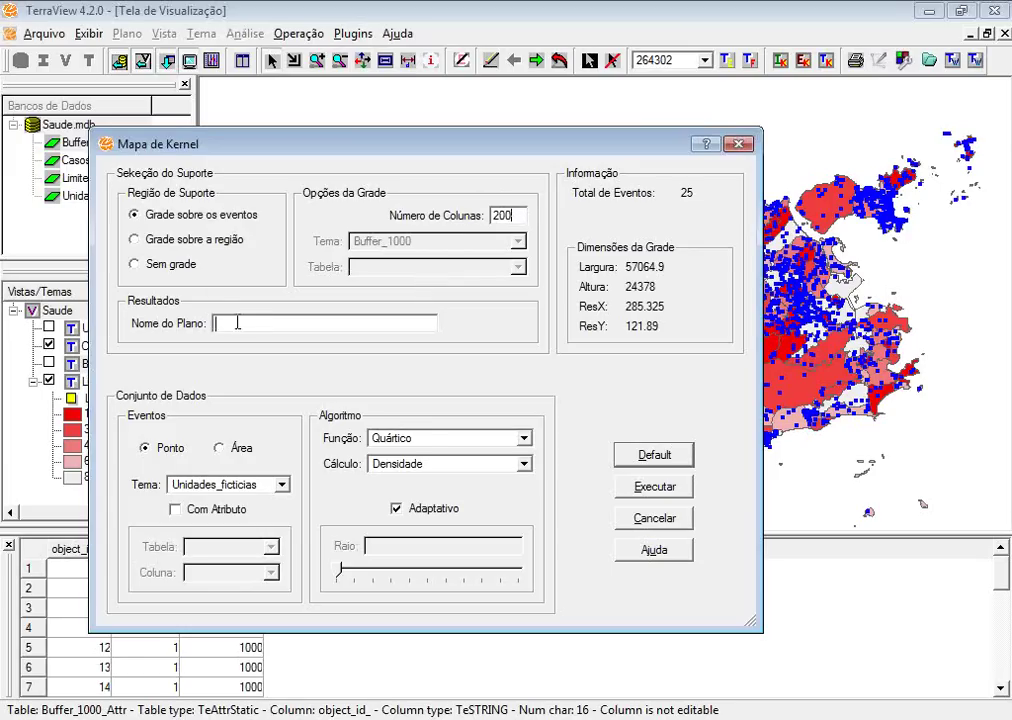
pyautogui.write('Ka')
pyautogui.write('rnel_')
pyautogui.write('200')
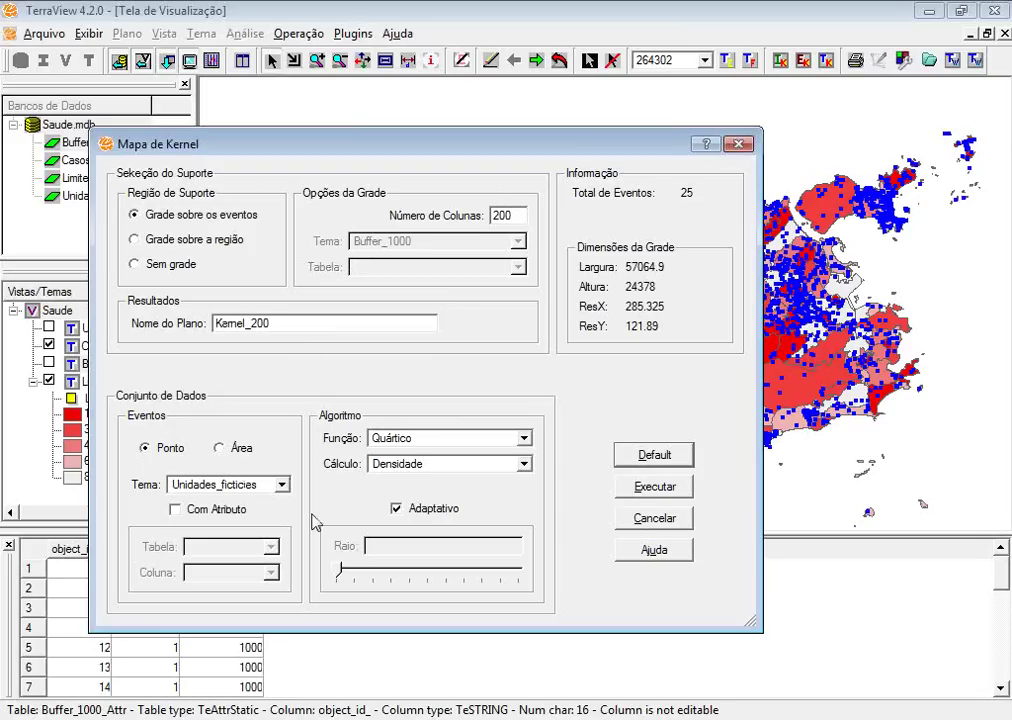
# Choose Casos_ficticios as the point event theme and run the kernel map
pyautogui.click(187, 487)
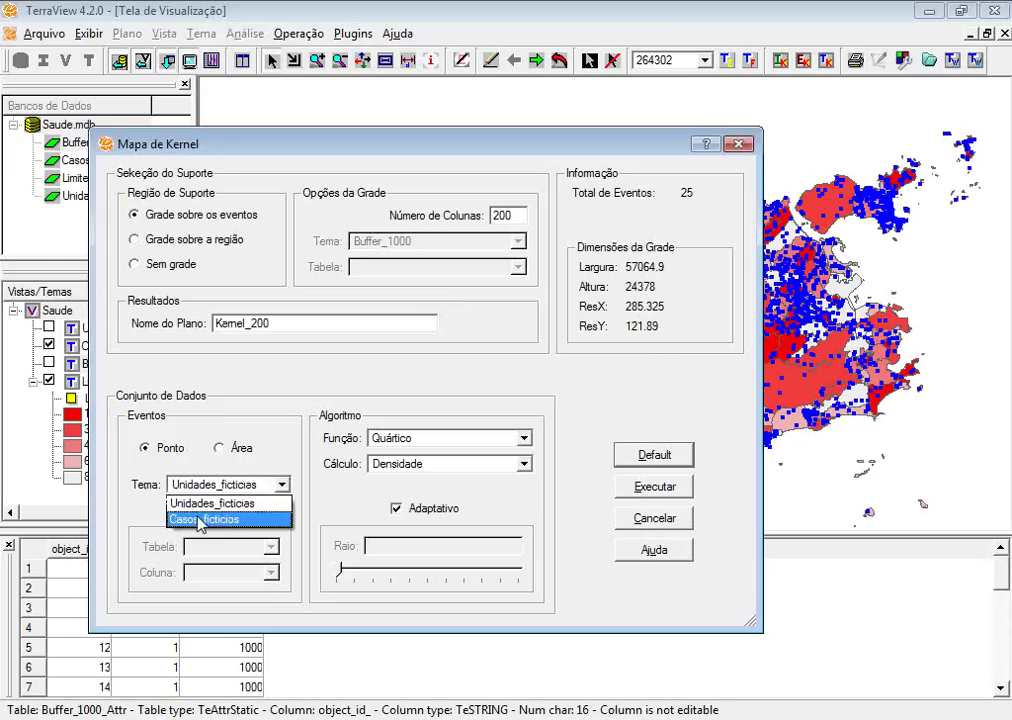
pyautogui.click(198, 522)
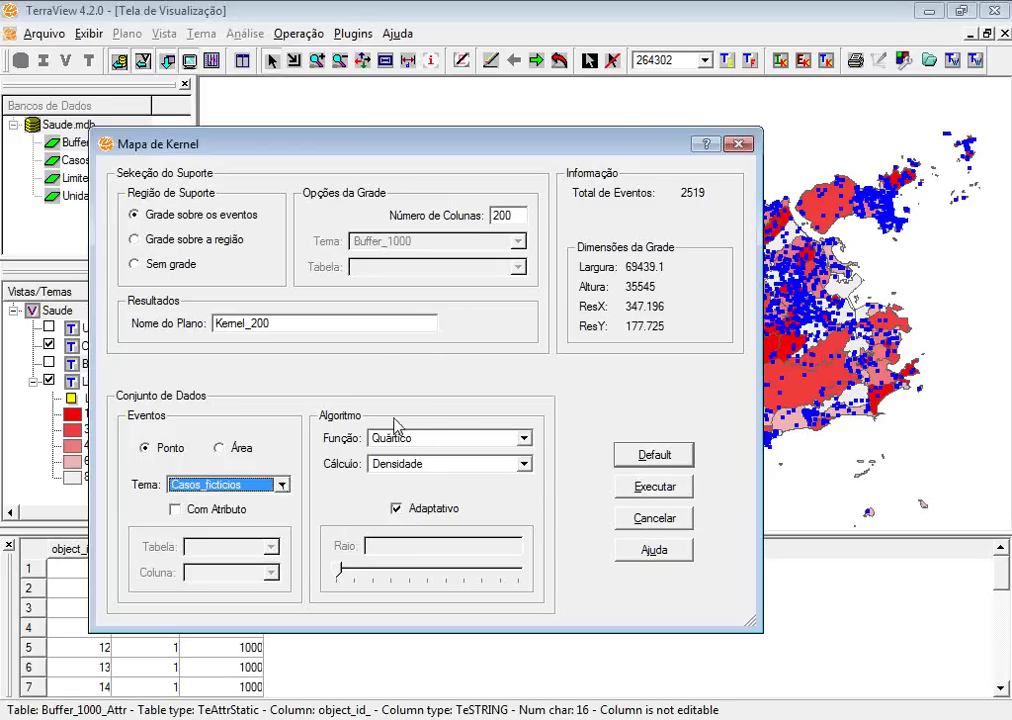
pyautogui.click(638, 490)
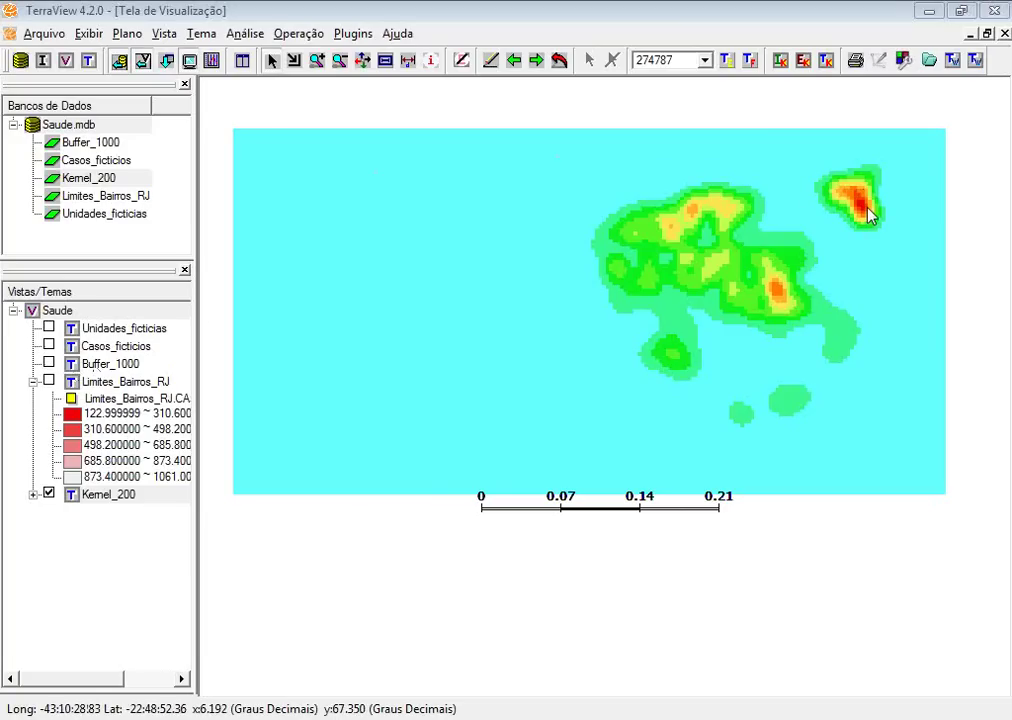
# Show the Casos_ficticios points over the Kernel_200 surface and redraw the map fitted to its full extent
pyautogui.click(49, 346)
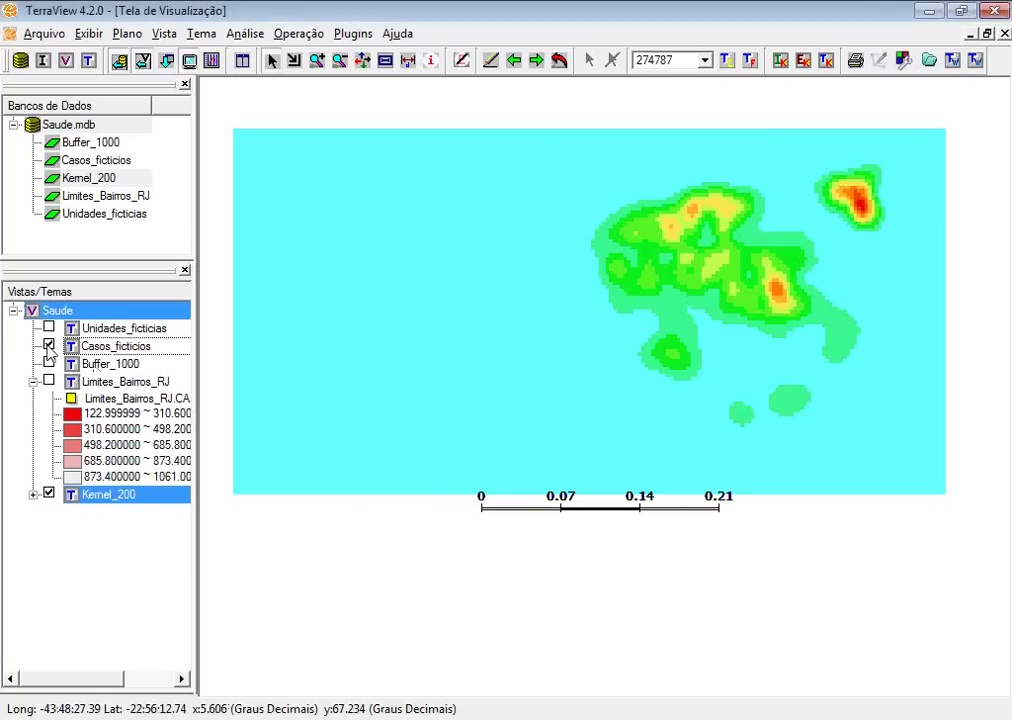
pyautogui.click(494, 72)
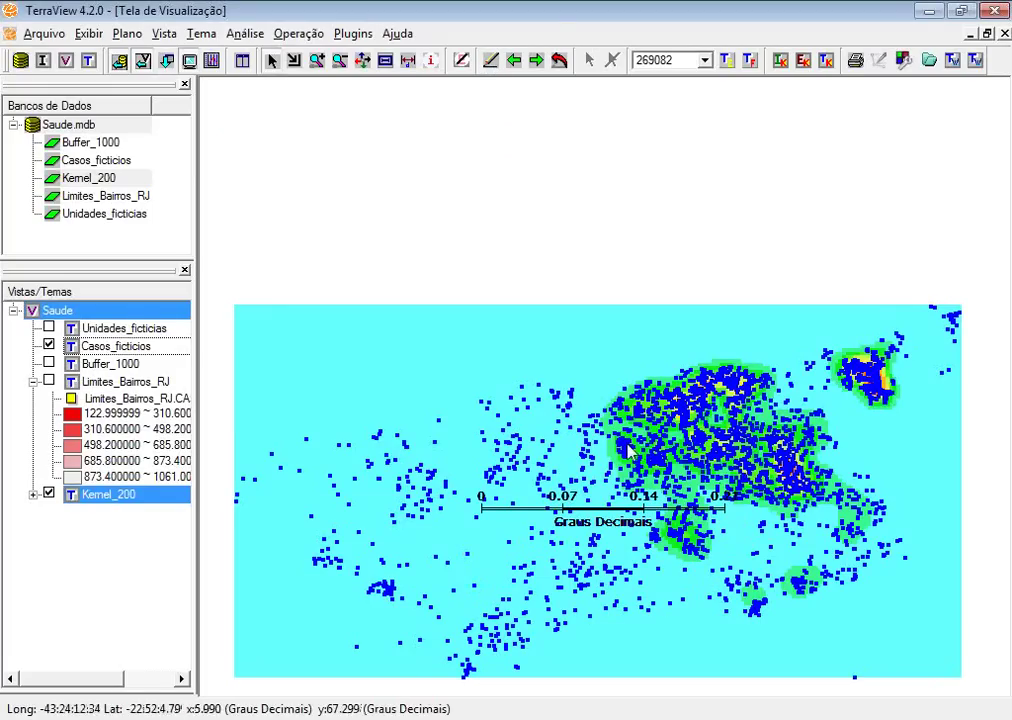
pyautogui.click(560, 60)
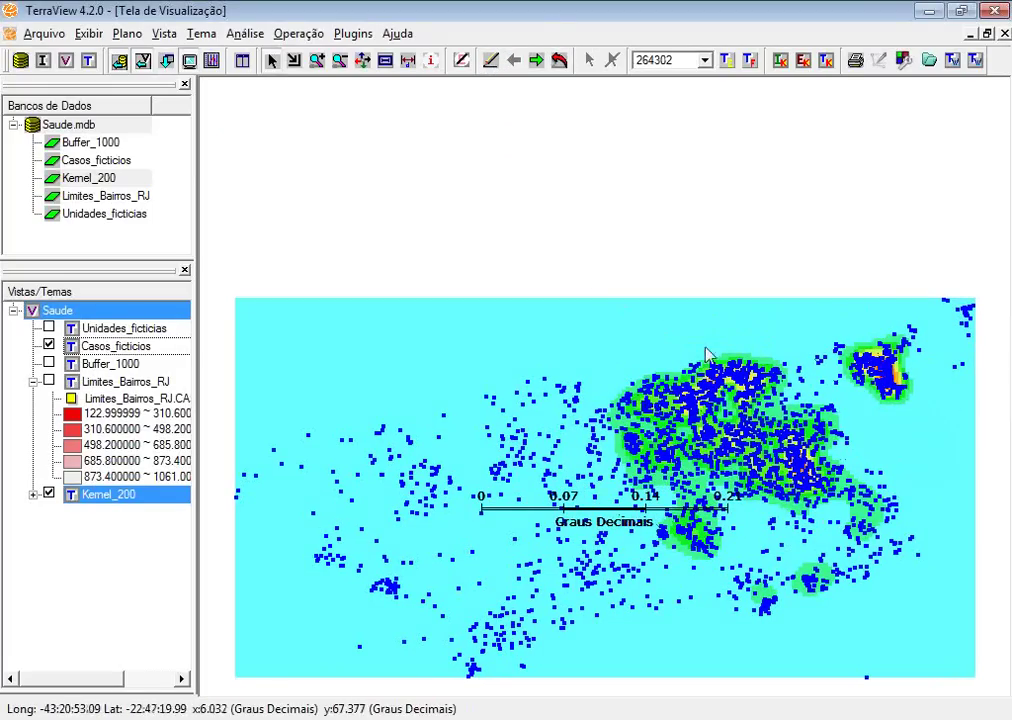
# Compare the Kernel_200 surface without and with the Casos_ficticios points, leaving Casos_ficticios switched off
pyautogui.click(49, 344)
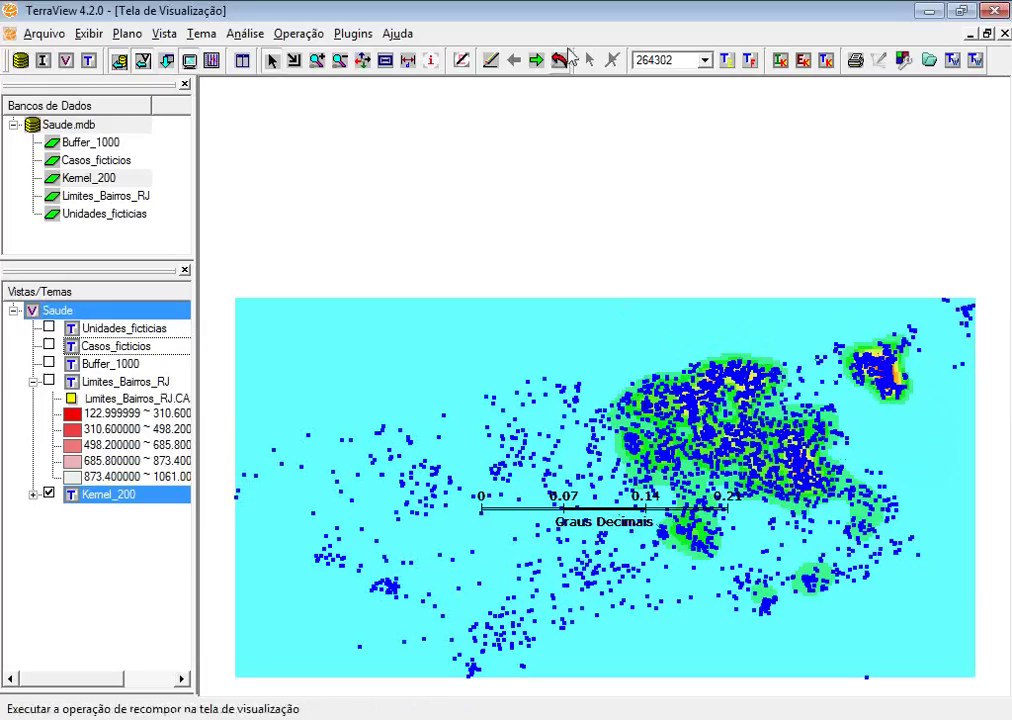
pyautogui.click(492, 62)
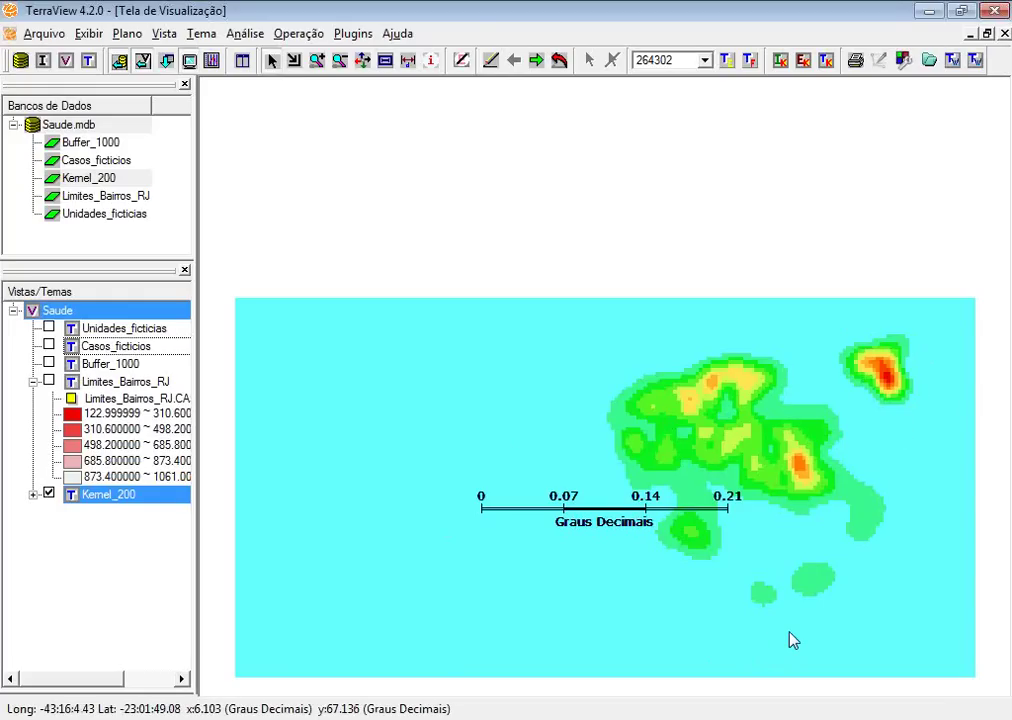
pyautogui.click(49, 344)
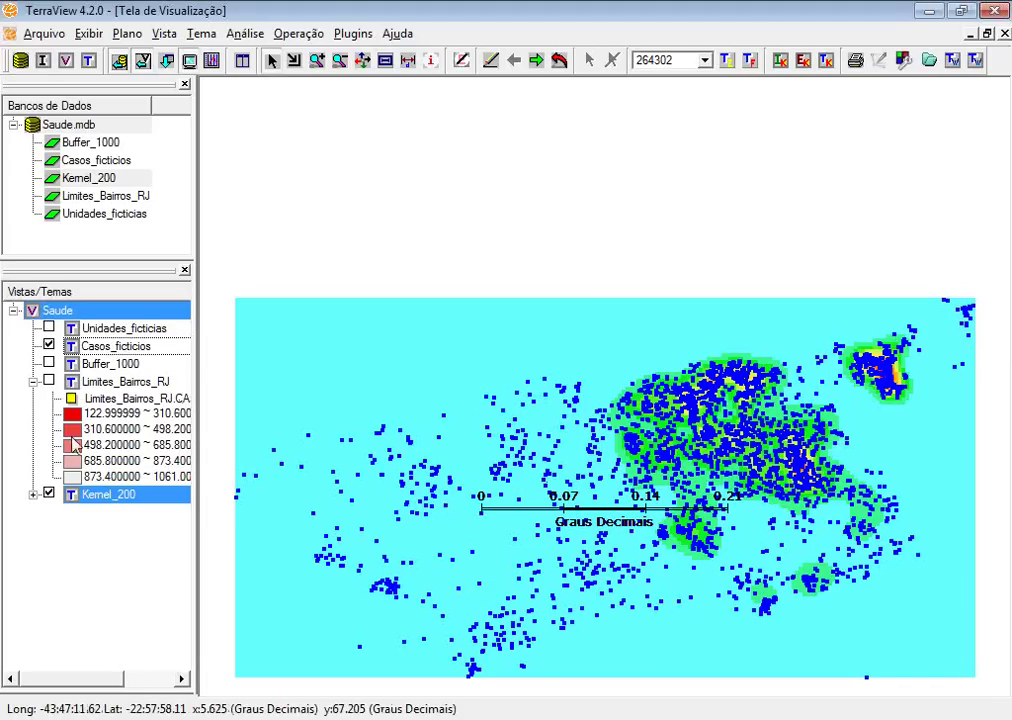
pyautogui.click(49, 344)
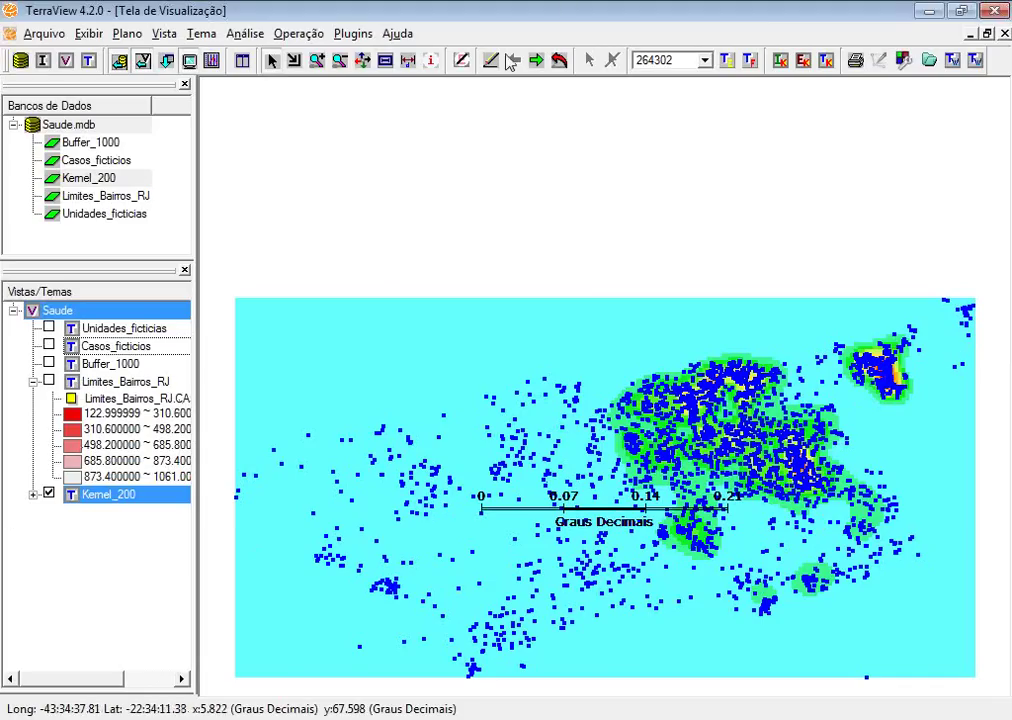